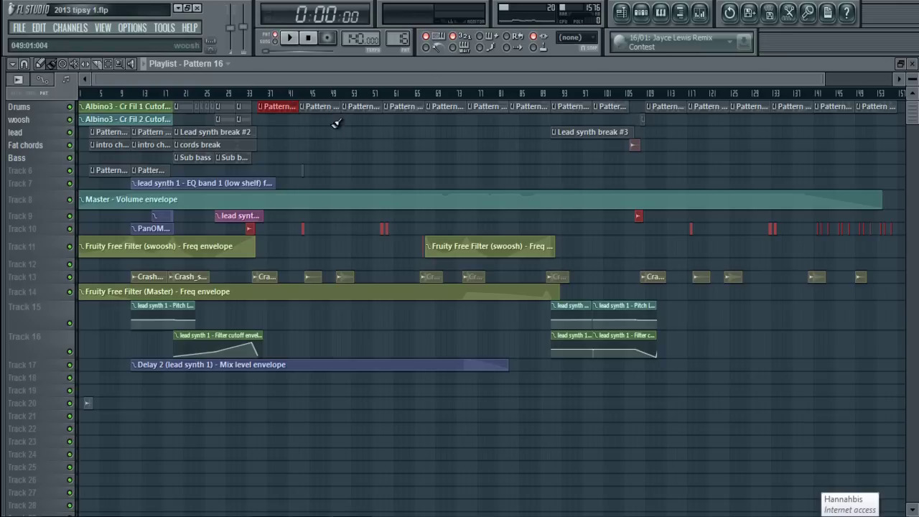
{"action": "double_click", "coordinate": [273, 107]}
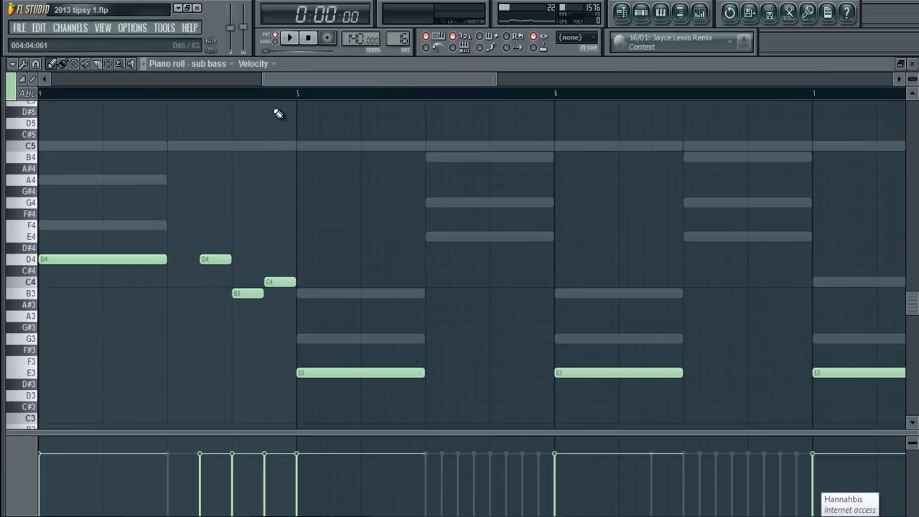
{"action": "left_click", "coordinate": [641, 12]}
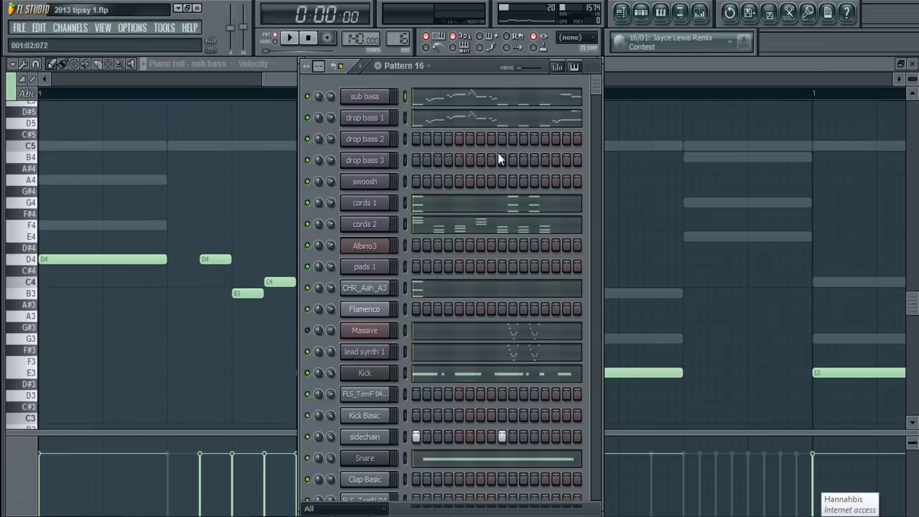
{"action": "scroll", "coordinate": [500, 152], "scroll_direction": "down", "scroll_amount": 6}
{"action": "scroll", "coordinate": [501, 150], "scroll_direction": "up", "scroll_amount": 5}
{"action": "scroll", "coordinate": [493, 146], "scroll_direction": "up", "scroll_amount": 1}
{"action": "scroll", "coordinate": [475, 298], "scroll_direction": "down", "scroll_amount": 3}
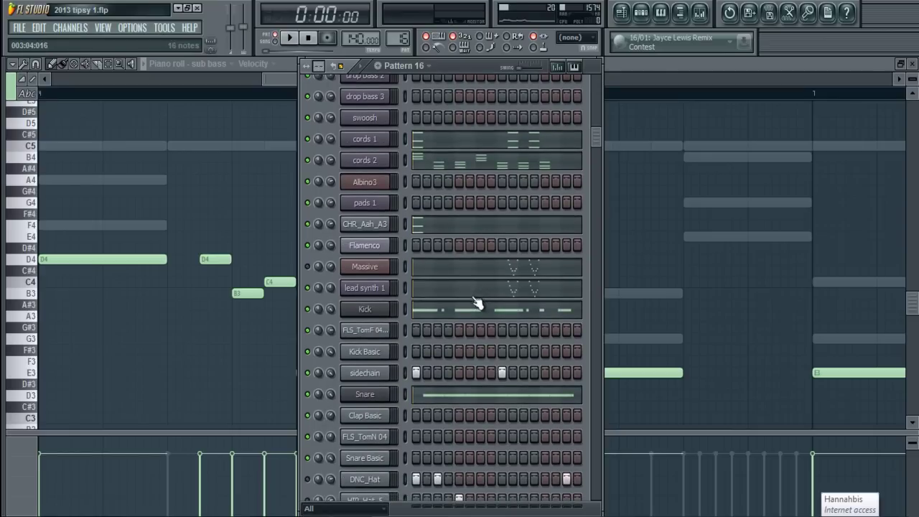
{"action": "left_click", "coordinate": [291, 39]}
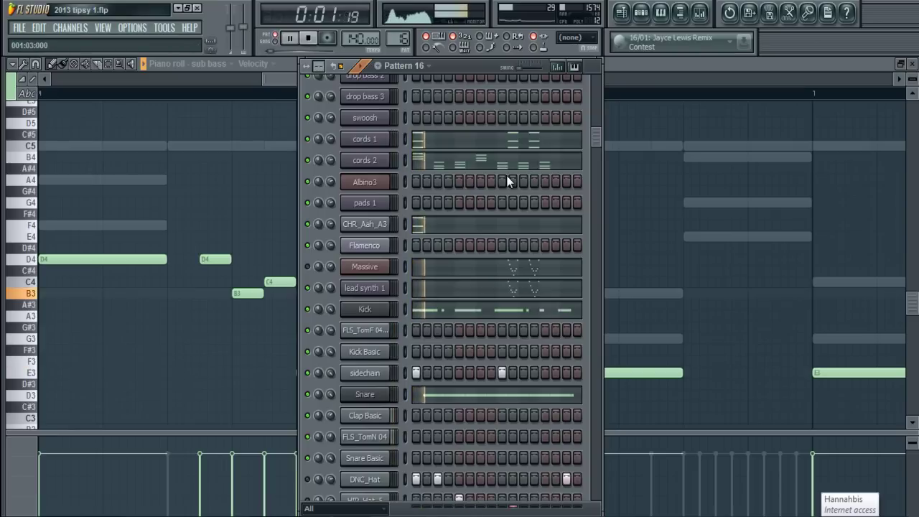
{"action": "scroll", "coordinate": [506, 175], "scroll_direction": "up", "scroll_amount": 3}
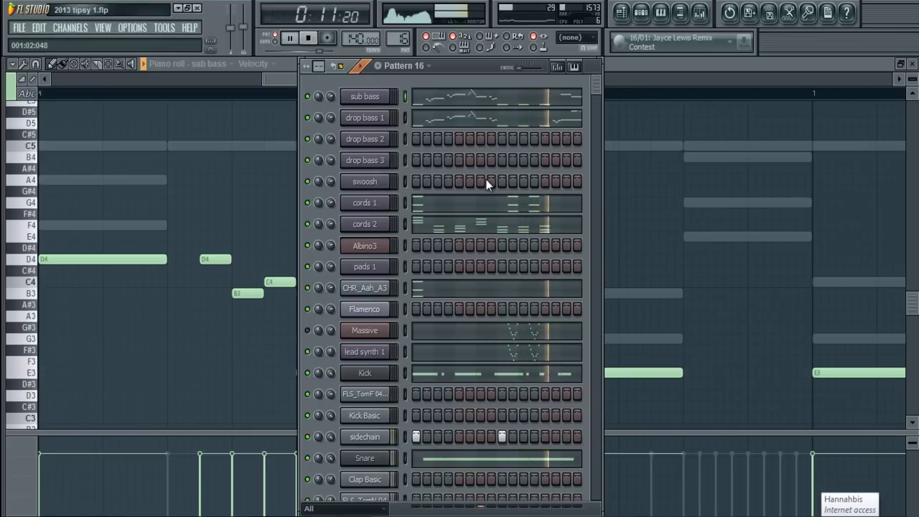
{"action": "left_click", "coordinate": [310, 40]}
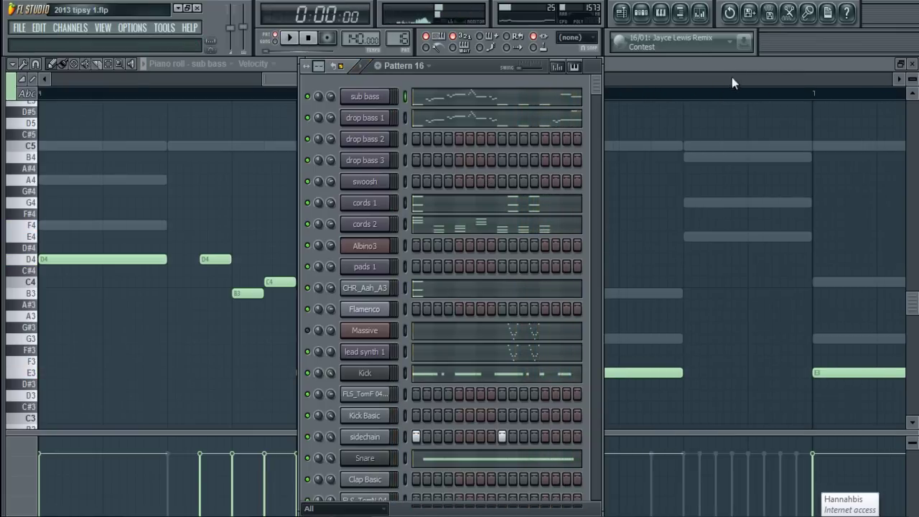
{"action": "key", "text": "F6"}
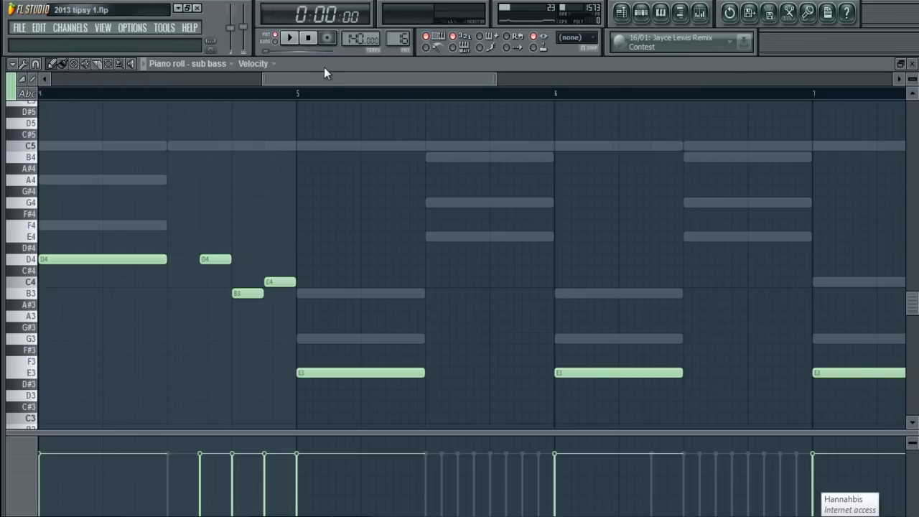
{"action": "left_click", "coordinate": [641, 20]}
{"action": "left_click", "coordinate": [621, 14]}
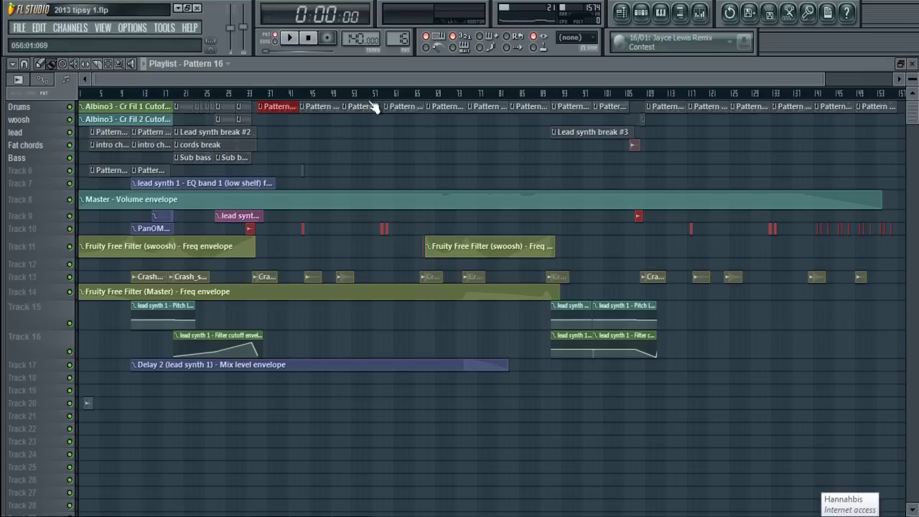
{"action": "double_click", "coordinate": [283, 106]}
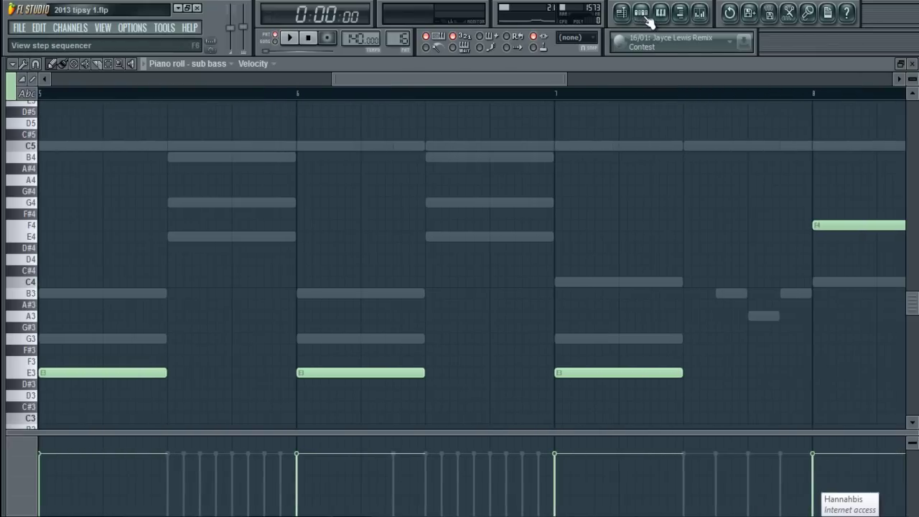
{"action": "left_click", "coordinate": [648, 17]}
{"action": "left_click", "coordinate": [598, 65]}
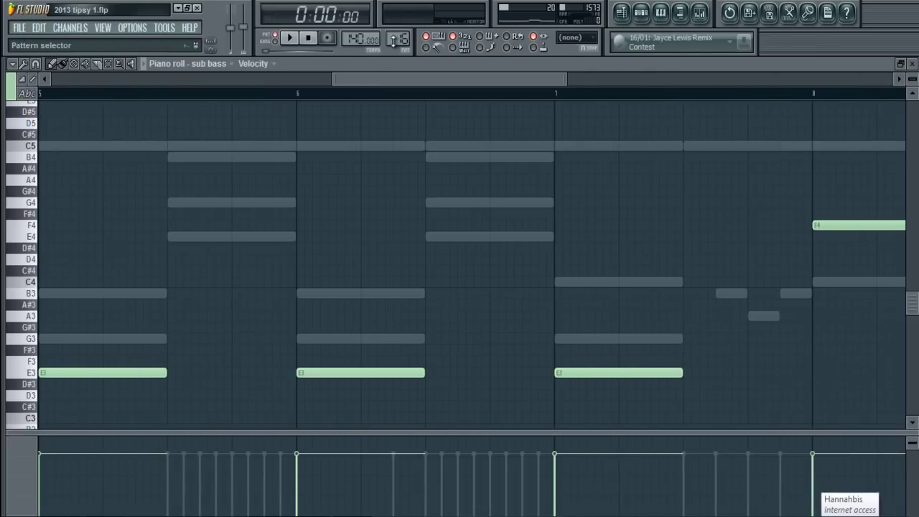
Step: Split Pattern 16 by channel using its right-click menu in the pattern selector
{"action": "left_click", "coordinate": [394, 40]}
{"action": "left_click", "coordinate": [394, 54]}
{"action": "left_click", "coordinate": [399, 38]}
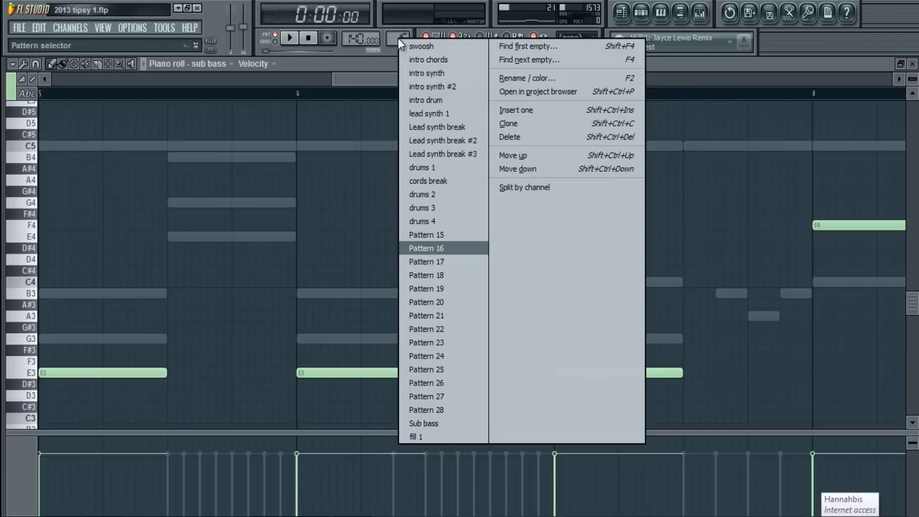
{"action": "left_click", "coordinate": [552, 186]}
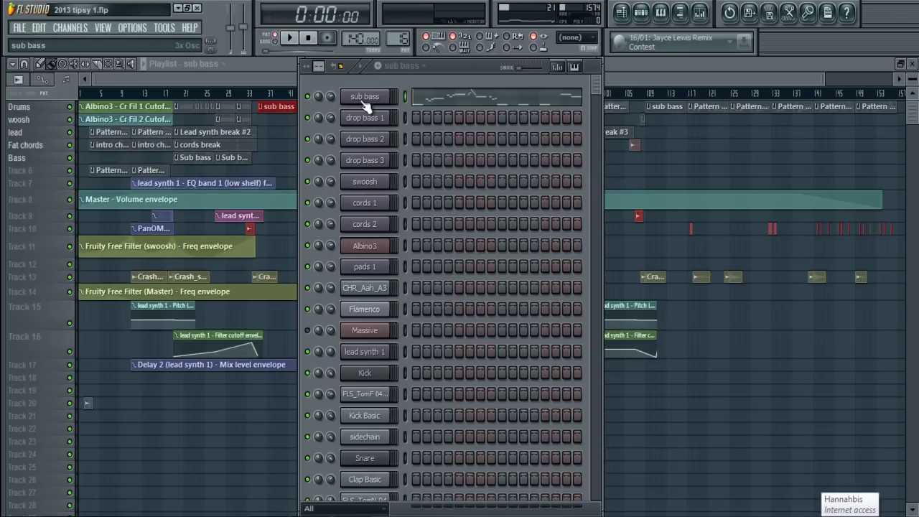
Step: Clear away the Channel rack, zoom the Playlist to bar 35 and align the sub bass clip there
{"action": "left_click_drag", "start_coordinate": [430, 66], "coordinate": [642, 63]}
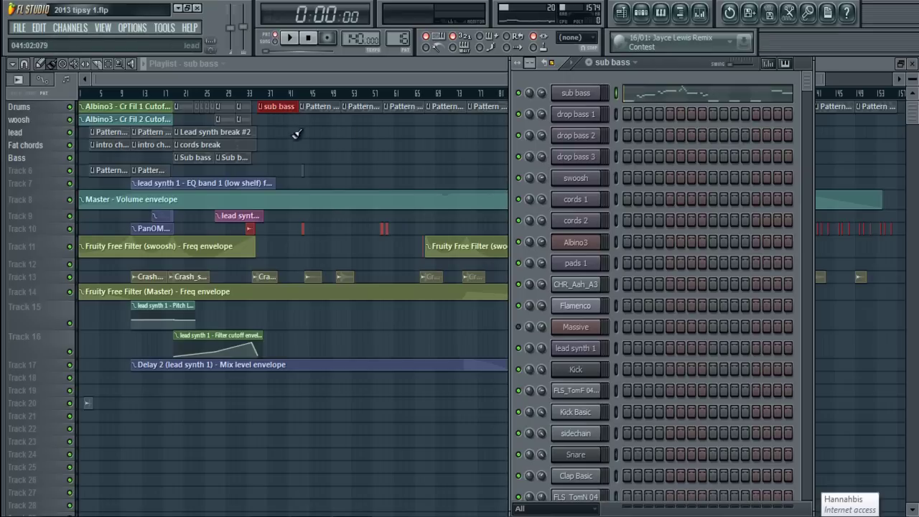
{"action": "key", "text": "F6"}
{"action": "left_click_drag", "start_coordinate": [332, 152], "coordinate": [200, 102]}
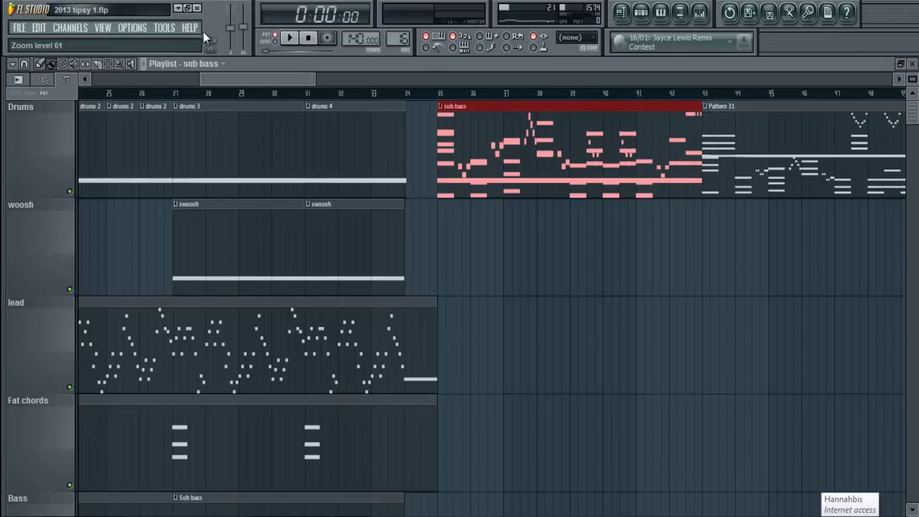
{"action": "left_click_drag", "start_coordinate": [543, 107], "coordinate": [519, 108]}
{"action": "left_click", "coordinate": [546, 94]}
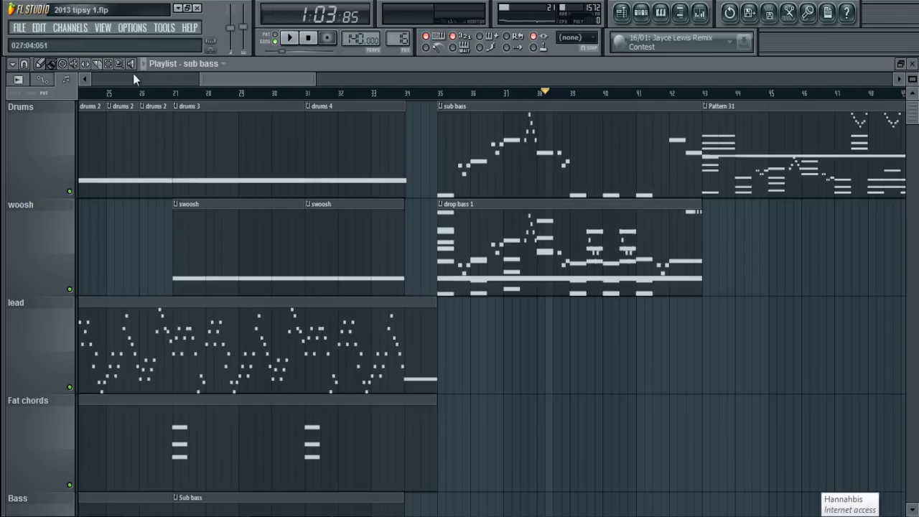
Step: Move drop bass 1 onto the lead track and cords 1 onto Fat chords
{"action": "mouse_move", "coordinate": [257, 75]}
{"action": "left_mouse_down"}
{"action": "mouse_move", "coordinate": [71, 74]}
{"action": "mouse_move", "coordinate": [343, 69]}
{"action": "mouse_move", "coordinate": [274, 75]}
{"action": "left_mouse_up"}
{"action": "left_click_drag", "start_coordinate": [411, 216], "coordinate": [411, 317]}
{"action": "left_click_drag", "start_coordinate": [393, 207], "coordinate": [392, 443]}
Step: Shift the clips on Track 7 and below four tracks lower
{"action": "scroll", "coordinate": [387, 210], "scroll_direction": "down", "scroll_amount": 5}
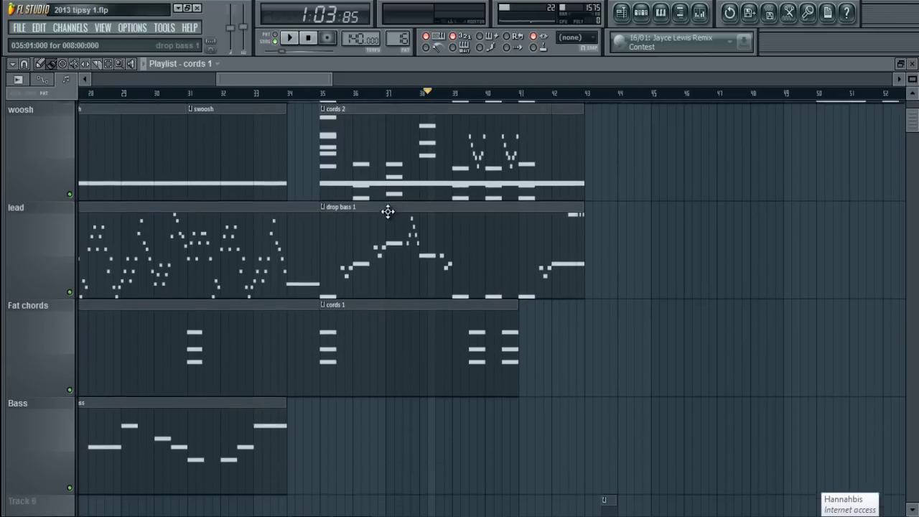
{"action": "scroll", "coordinate": [533, 211], "scroll_direction": "down", "scroll_amount": 5}
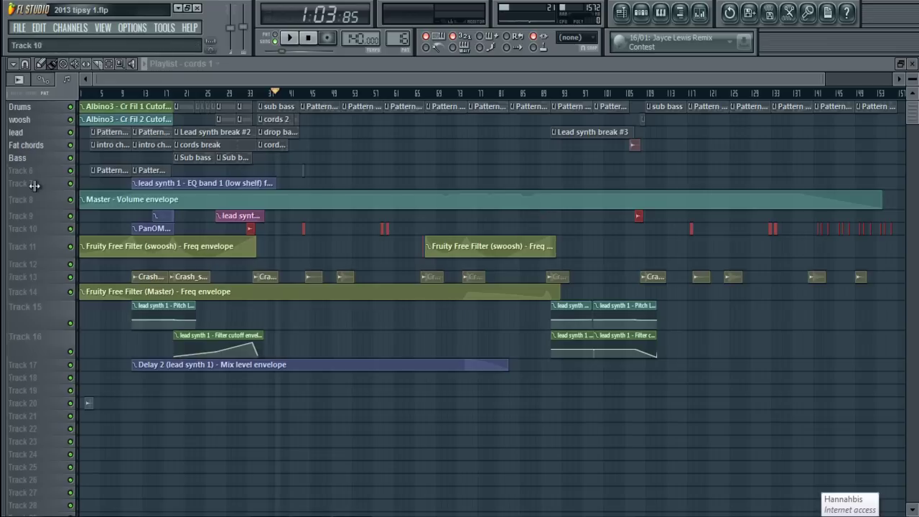
{"action": "left_click_drag", "start_coordinate": [53, 182], "coordinate": [41, 411]}
{"action": "key", "text": "shift+Down"}
{"action": "key", "text": "shift+Down"}
{"action": "key", "text": "shift+Down"}
{"action": "key", "text": "shift+Down"}
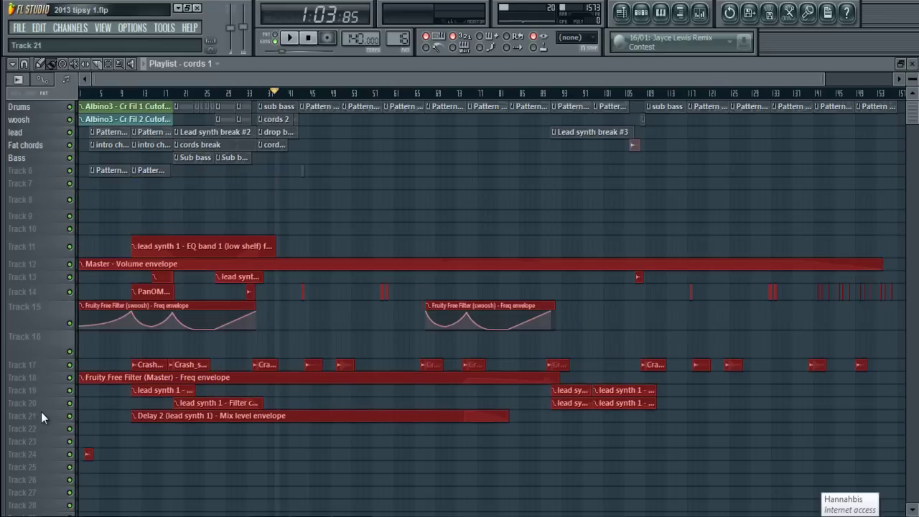
Step: Place cords 2 on Bass, and CHR_Aah_A3, Massive, lead synth 1 and Kick on Tracks 6–9
{"action": "left_click_drag", "start_coordinate": [220, 208], "coordinate": [378, 100]}
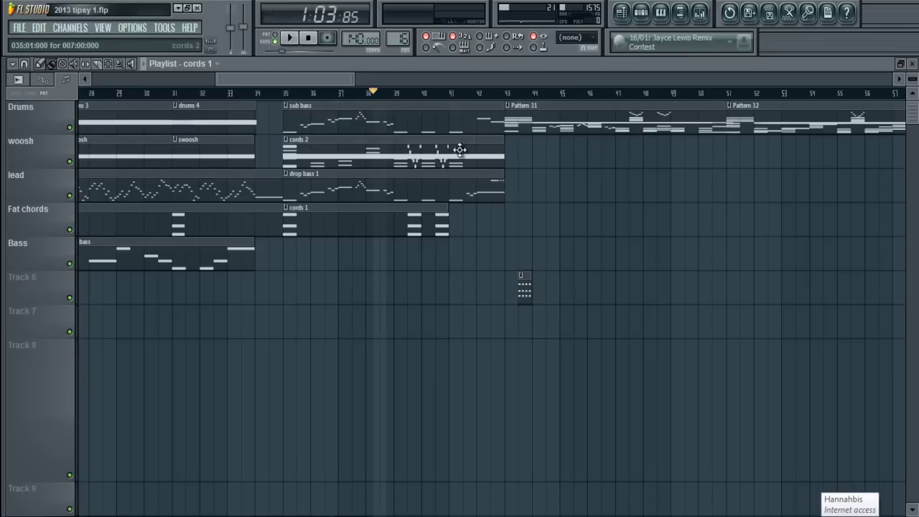
{"action": "left_click", "coordinate": [354, 144]}
{"action": "left_click_drag", "start_coordinate": [354, 277], "coordinate": [353, 237]}
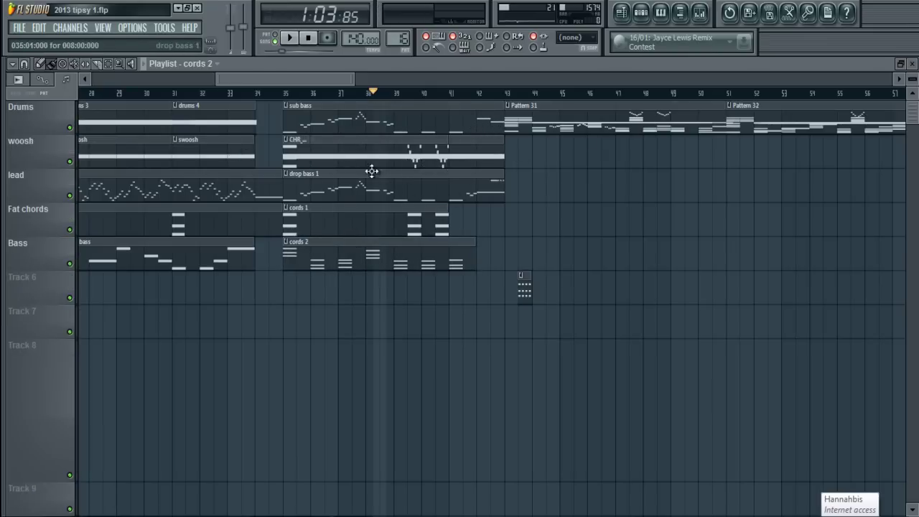
{"action": "left_click_drag", "start_coordinate": [302, 143], "coordinate": [300, 295]}
{"action": "left_click_drag", "start_coordinate": [388, 141], "coordinate": [385, 331]}
{"action": "left_click_drag", "start_coordinate": [354, 146], "coordinate": [356, 398]}
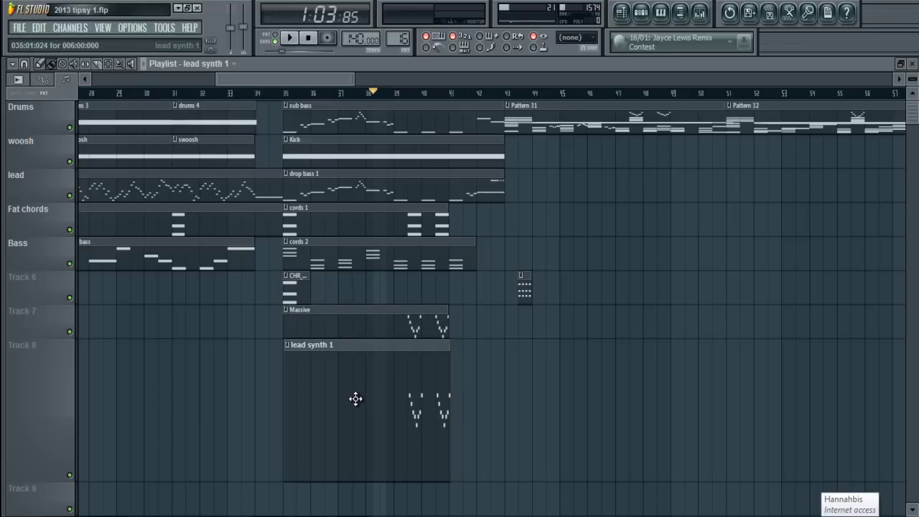
{"action": "left_click_drag", "start_coordinate": [330, 147], "coordinate": [331, 381]}
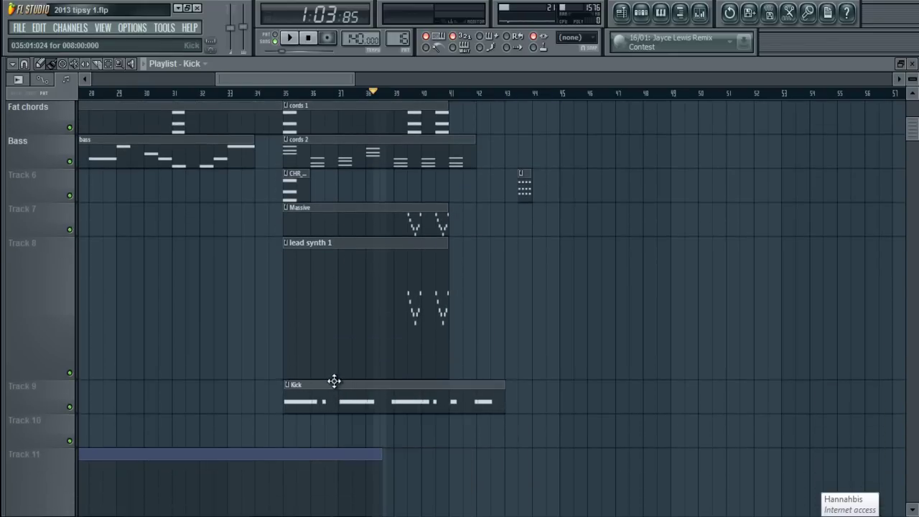
Step: Move the sidechain clip down to Track 10
{"action": "scroll", "coordinate": [332, 381], "scroll_direction": "up", "scroll_amount": 3}
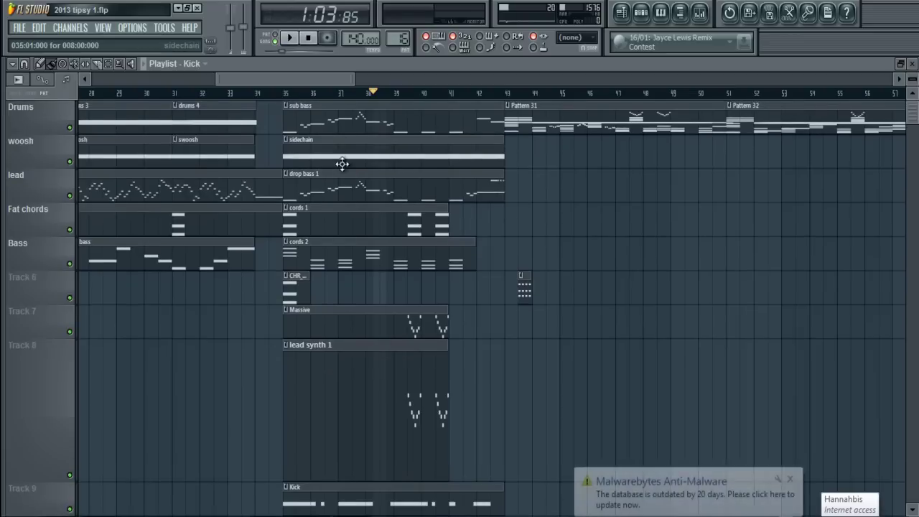
{"action": "left_click", "coordinate": [356, 186]}
{"action": "mouse_move", "coordinate": [356, 186]}
{"action": "left_mouse_down"}
{"action": "mouse_move", "coordinate": [359, 256]}
{"action": "mouse_move", "coordinate": [355, 172]}
{"action": "left_mouse_up"}
{"action": "left_click_drag", "start_coordinate": [346, 142], "coordinate": [349, 366]}
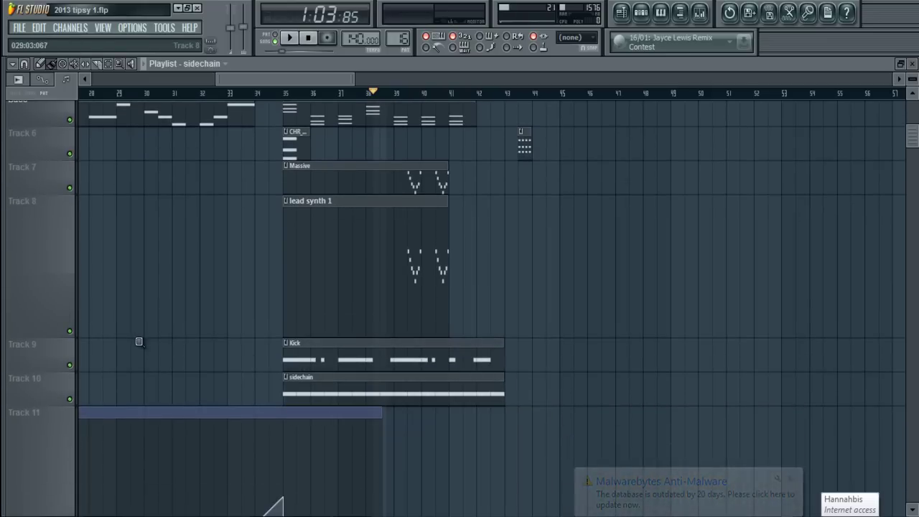
Step: Shift the automation clips from Track 11 down by seven tracks
{"action": "scroll", "coordinate": [144, 316], "scroll_direction": "down", "scroll_amount": 5}
{"action": "left_click_drag", "start_coordinate": [51, 246], "coordinate": [79, 483]}
{"action": "key", "text": "shift+Down"}
{"action": "key", "text": "shift+Down"}
{"action": "key", "text": "shift+Down"}
{"action": "key", "text": "shift+Down"}
{"action": "key", "text": "shift+Down"}
{"action": "key", "text": "shift+Down"}
{"action": "key", "text": "shift+Down"}
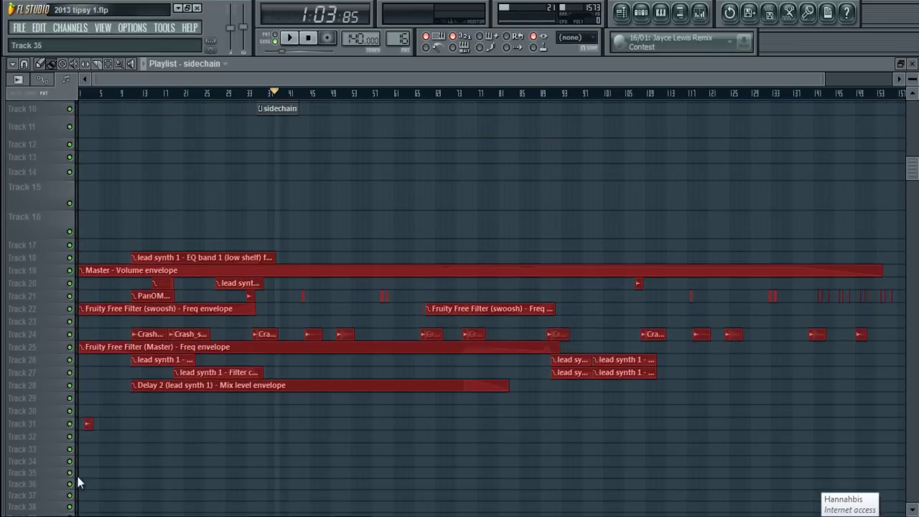
{"action": "scroll", "coordinate": [438, 350], "scroll_direction": "up", "scroll_amount": 3}
{"action": "scroll", "coordinate": [438, 350], "scroll_direction": "up", "scroll_amount": 1}
{"action": "left_click_drag", "start_coordinate": [222, 330], "coordinate": [364, 100]}
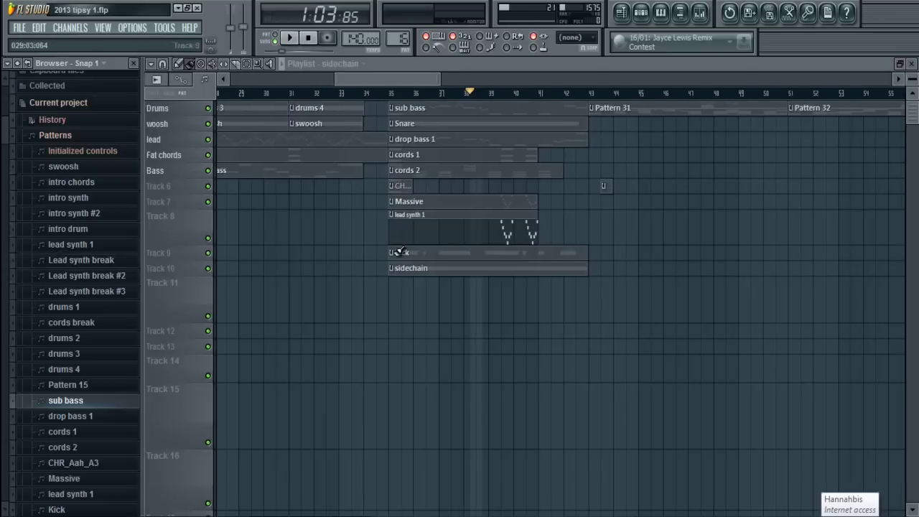
Step: Move Snare, DNC_Hat, HIP_Hat_5 and Hat Basic down to Tracks 11, 12, 13 and 14
{"action": "key", "text": "alt+F8"}
{"action": "left_click_drag", "start_coordinate": [322, 128], "coordinate": [322, 302]}
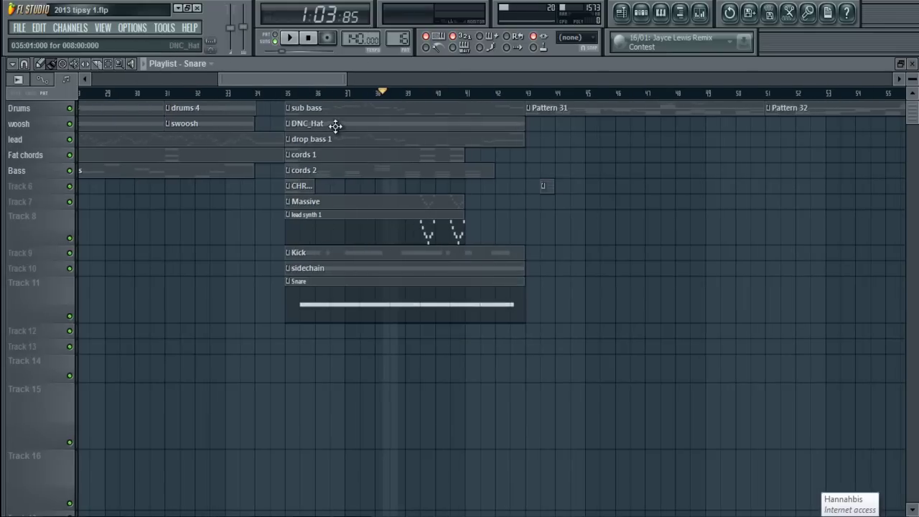
{"action": "left_click_drag", "start_coordinate": [335, 126], "coordinate": [336, 324]}
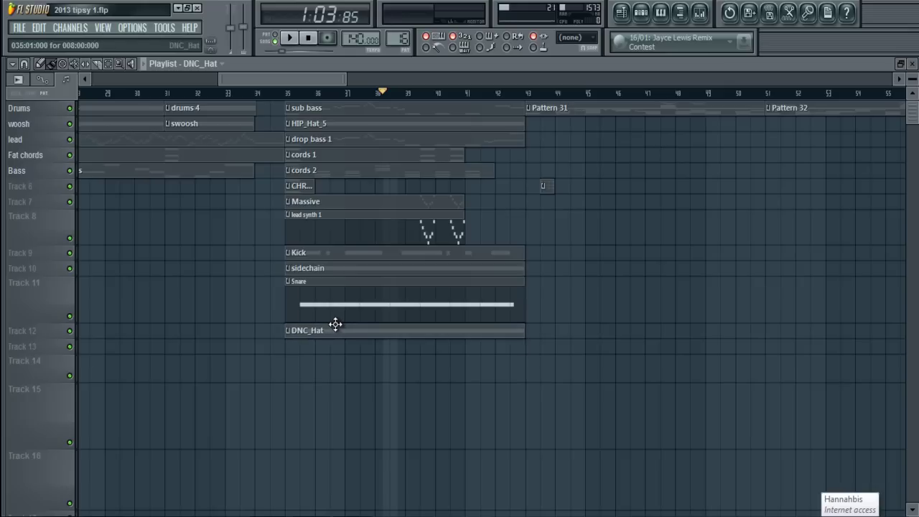
{"action": "left_click_drag", "start_coordinate": [337, 127], "coordinate": [337, 337]}
{"action": "left_click_drag", "start_coordinate": [352, 123], "coordinate": [352, 347]}
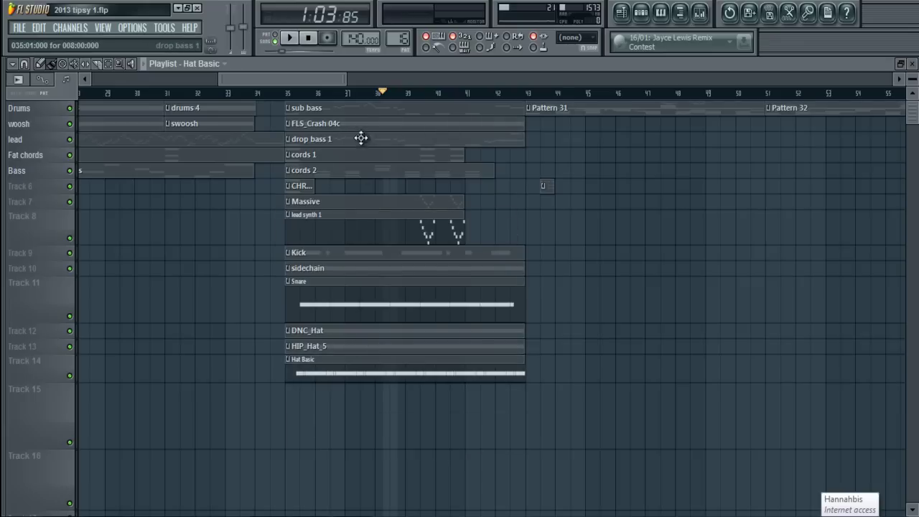
{"action": "mouse_move", "coordinate": [360, 126]}
{"action": "left_mouse_down"}
{"action": "mouse_move", "coordinate": [371, 249]}
{"action": "mouse_move", "coordinate": [365, 107]}
{"action": "mouse_move", "coordinate": [359, 125]}
{"action": "left_mouse_up"}
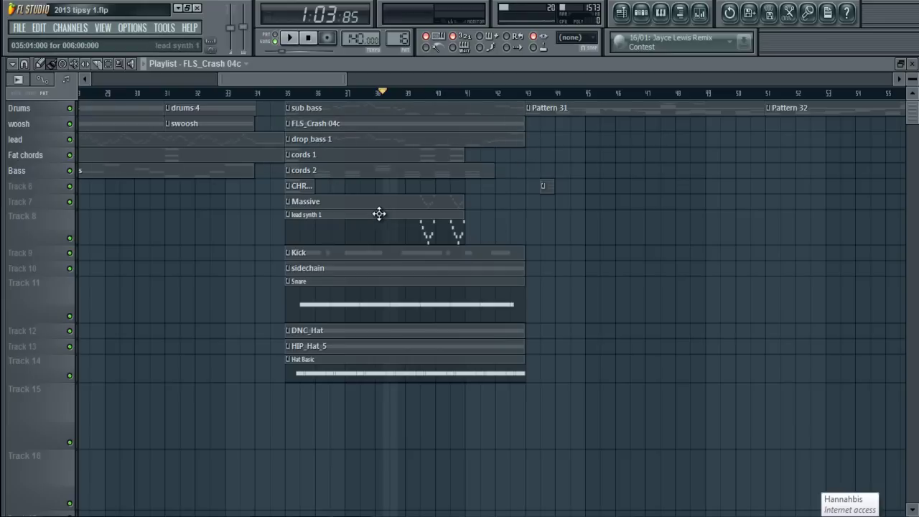
{"action": "key", "text": "alt+F8"}
{"action": "key", "text": "alt+F8"}
Step: Put FLS_Crash 04c on Track 15 and stack Kick, Snare and sidechain onto Hat Basic's track
{"action": "left_click_drag", "start_coordinate": [332, 119], "coordinate": [333, 374]}
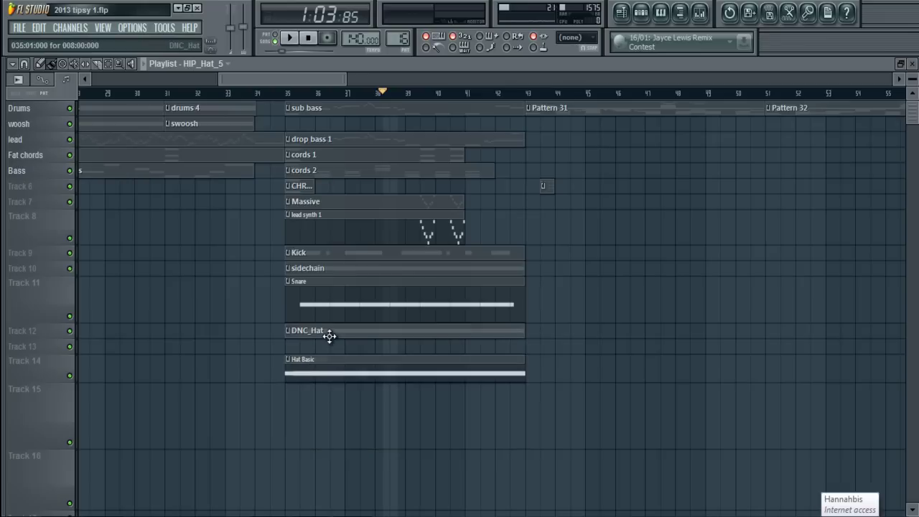
{"action": "left_click_drag", "start_coordinate": [328, 334], "coordinate": [328, 381]}
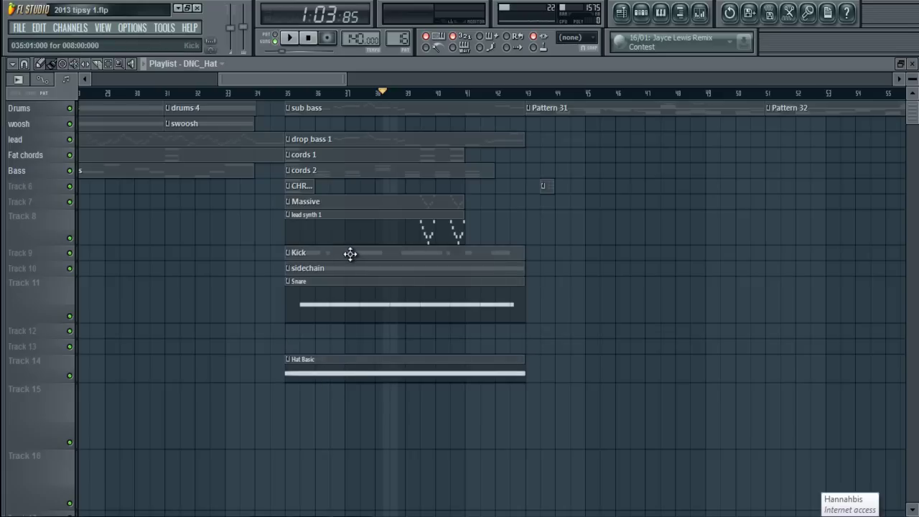
{"action": "left_click_drag", "start_coordinate": [350, 253], "coordinate": [355, 390]}
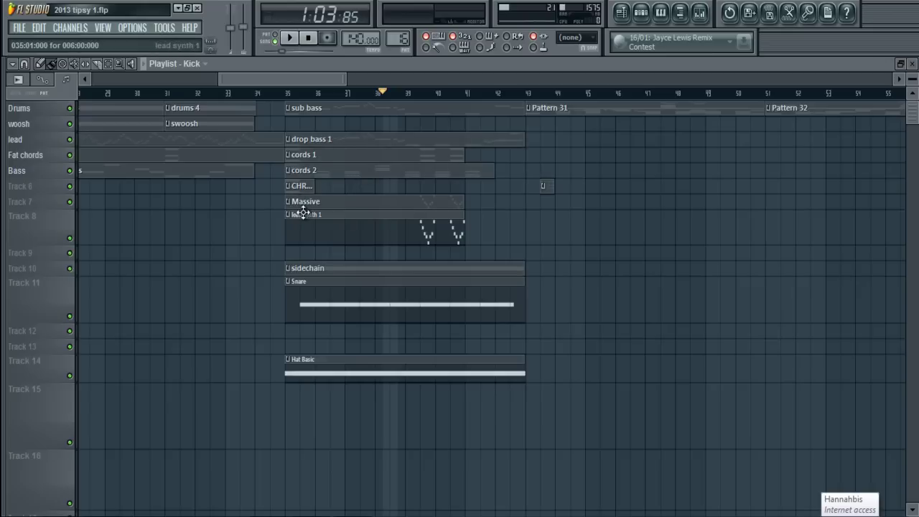
{"action": "left_click_drag", "start_coordinate": [322, 285], "coordinate": [319, 383]}
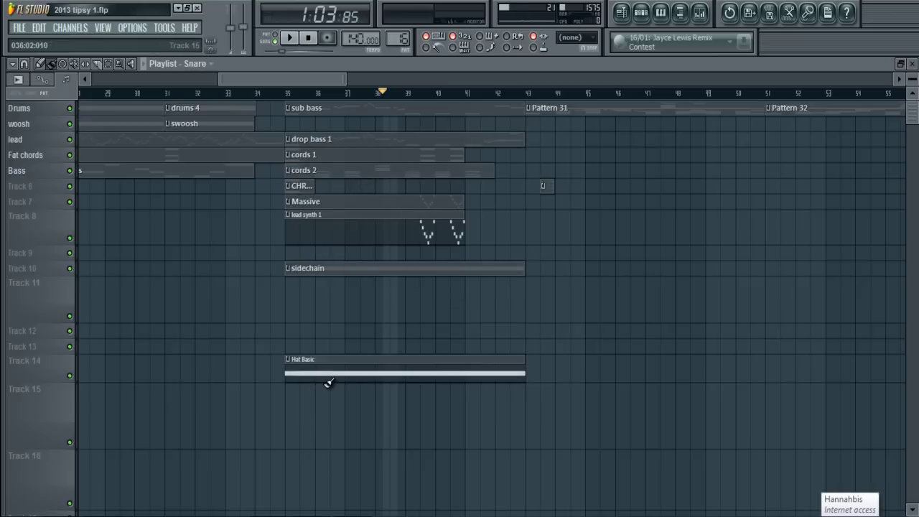
{"action": "left_click_drag", "start_coordinate": [323, 267], "coordinate": [320, 374]}
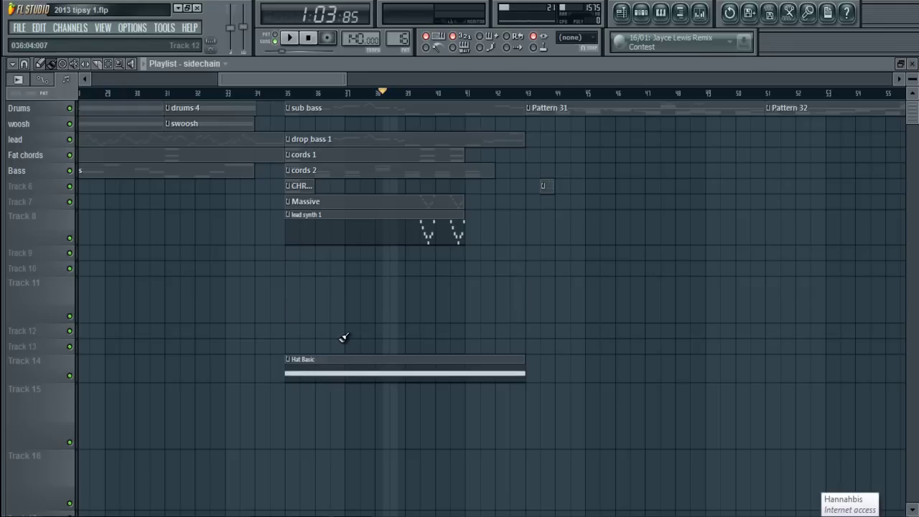
{"action": "left_click_drag", "start_coordinate": [244, 278], "coordinate": [663, 516]}
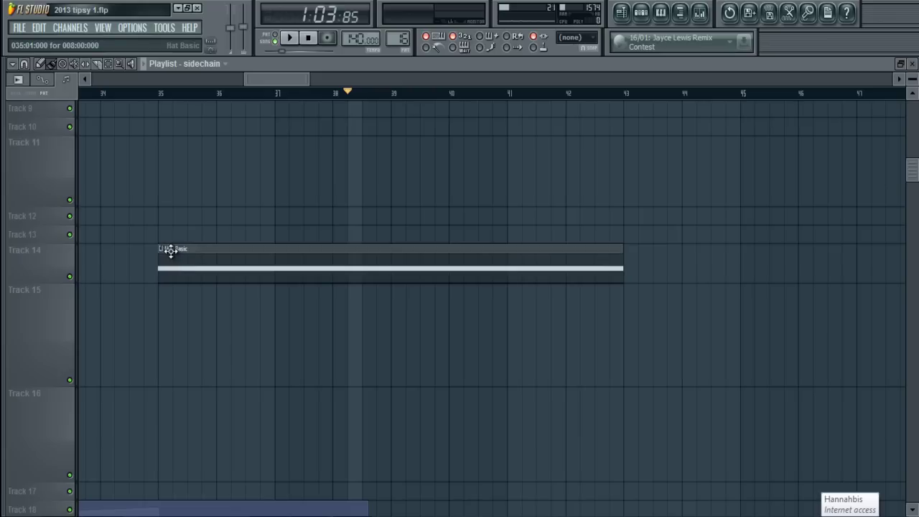
Step: Select the Track 14 drum clips and apply Edit > Merge pattern clips, creating 'Merged clips'
{"action": "left_click_drag", "start_coordinate": [182, 205], "coordinate": [634, 333]}
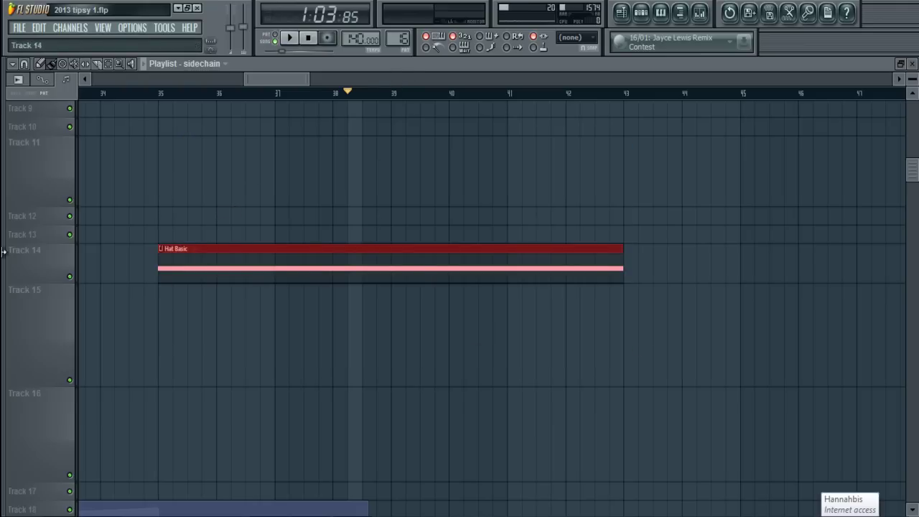
{"action": "left_click", "coordinate": [16, 65]}
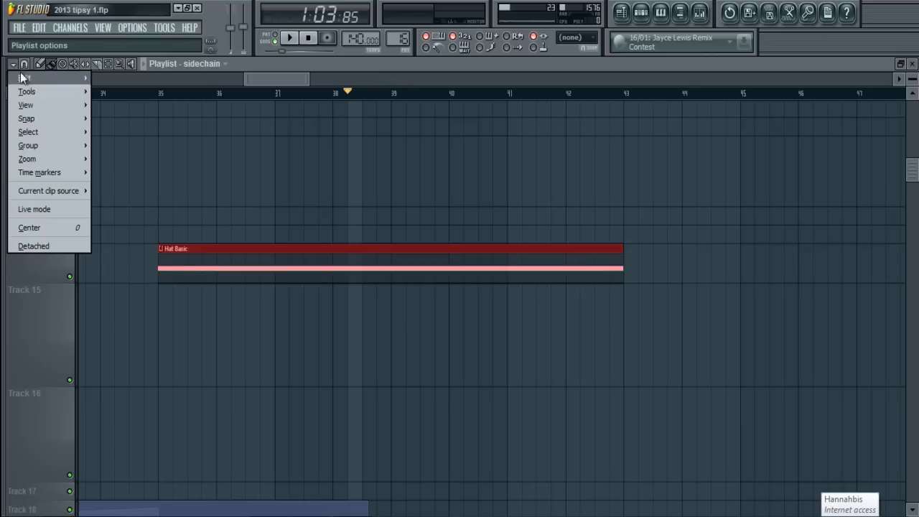
{"action": "mouse_move", "coordinate": [39, 80]}
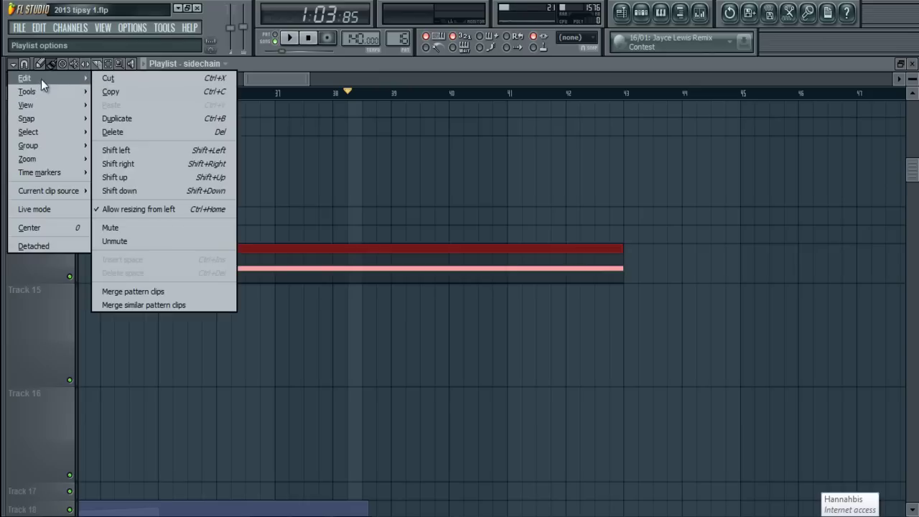
{"action": "left_click", "coordinate": [182, 288]}
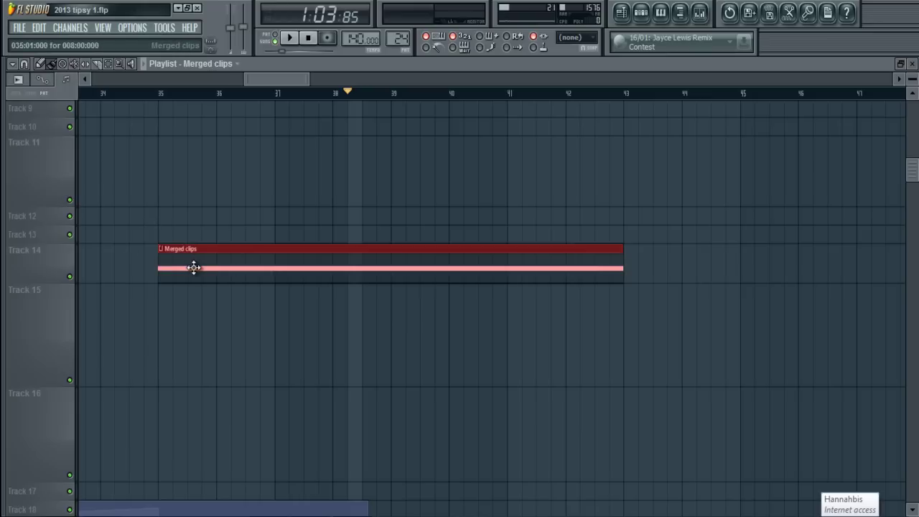
Step: Name the merged Track 14 pattern 'Drums Drop' and zoom back out to the full arrangement
{"action": "key", "text": "F2"}
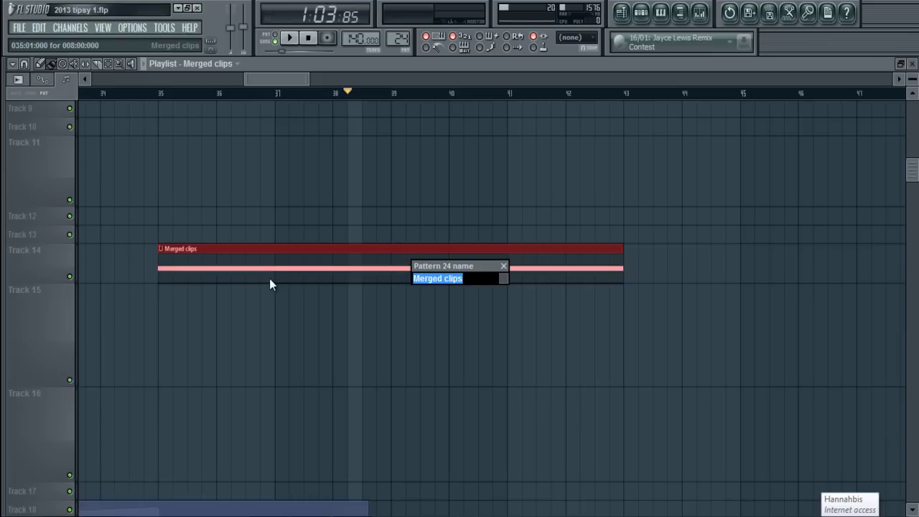
{"action": "type", "text": "Drums Drop"}
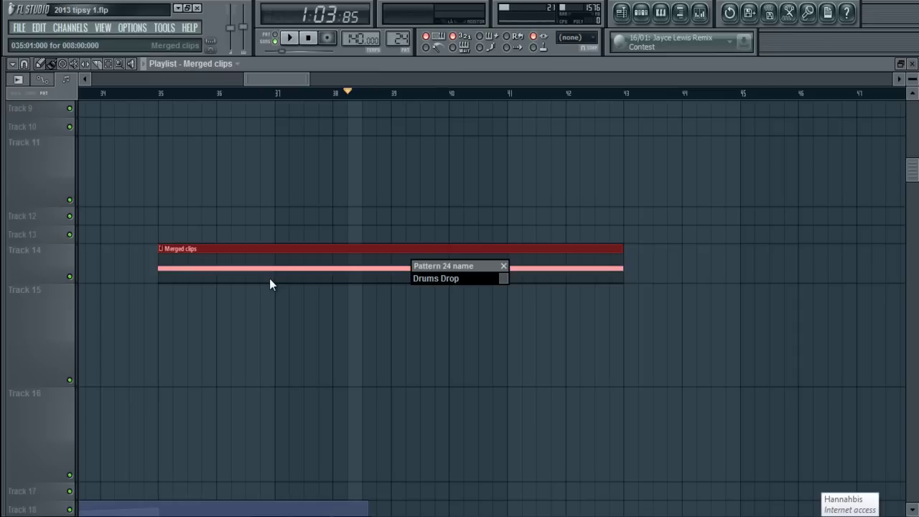
{"action": "key", "text": "Return"}
{"action": "scroll", "coordinate": [290, 210], "scroll_direction": "up", "scroll_amount": 2}
{"action": "scroll", "coordinate": [287, 210], "scroll_direction": "up", "scroll_amount": 3}
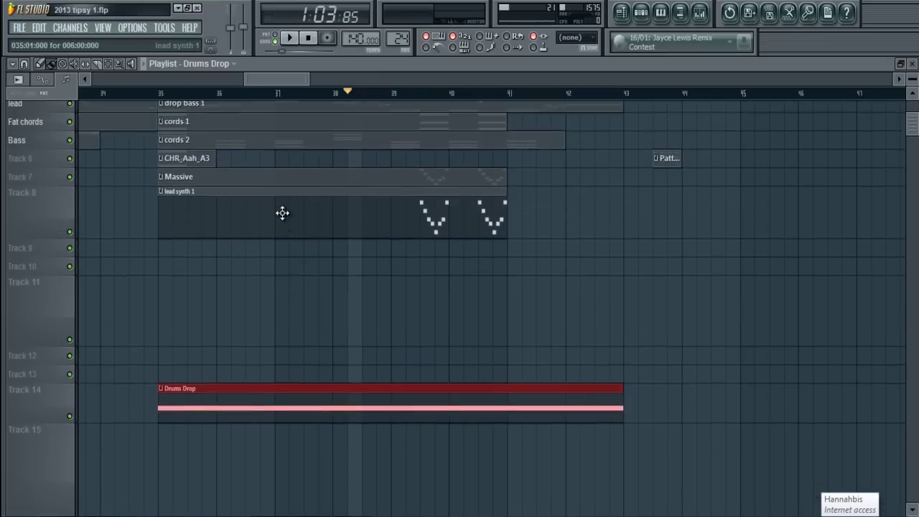
{"action": "scroll", "coordinate": [313, 255], "scroll_direction": "down", "scroll_amount": 8}
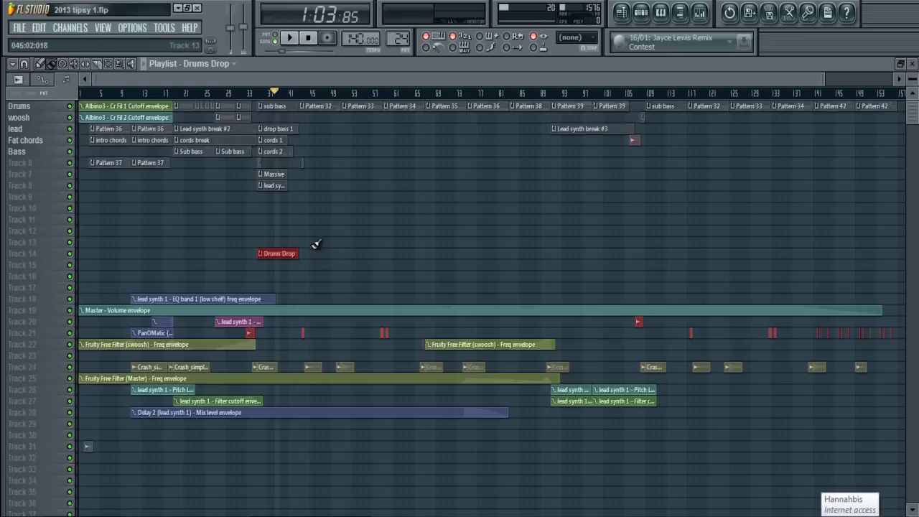
Step: Move the sub bass clip from the Drums track down to Track 9
{"action": "left_click", "coordinate": [266, 108]}
{"action": "scroll", "coordinate": [257, 181], "scroll_direction": "up", "scroll_amount": 8}
{"action": "left_click", "coordinate": [330, 328]}
{"action": "scroll", "coordinate": [328, 369], "scroll_direction": "down", "scroll_amount": 8}
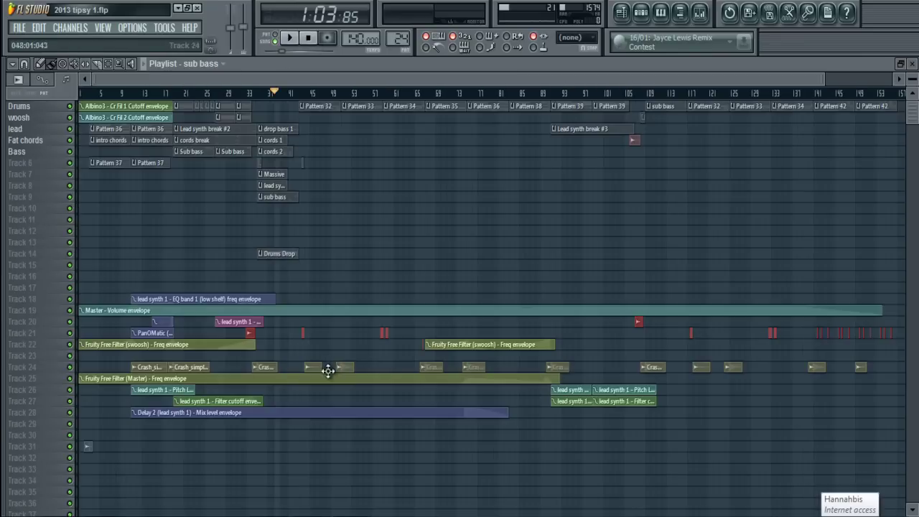
Step: Shift Drums Drop up onto the Drums track at bar 35
{"action": "left_click", "coordinate": [261, 255]}
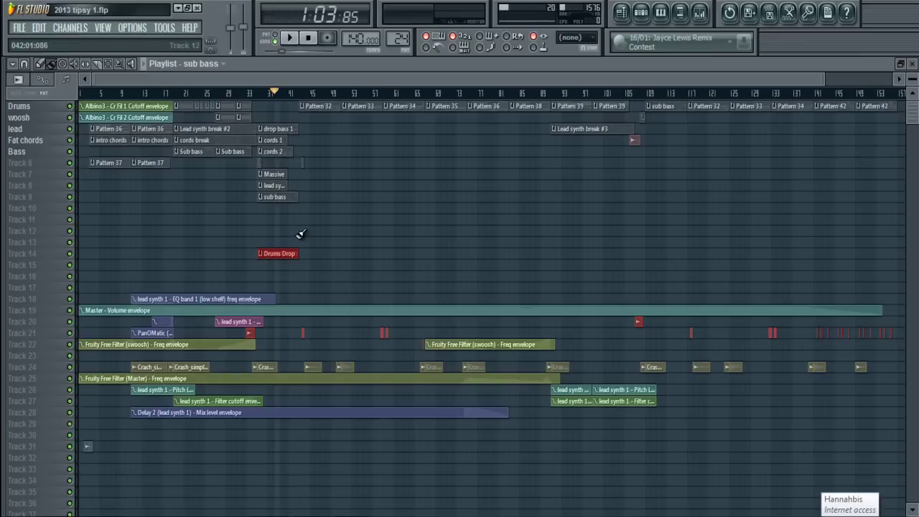
{"action": "key", "text": "shift+Up"}
{"action": "key", "text": "shift+Up"}
{"action": "key", "text": "shift+Up"}
{"action": "key", "text": "shift+Up"}
{"action": "key", "text": "shift+Up"}
{"action": "key", "text": "shift+Up"}
{"action": "key", "text": "shift+Up"}
{"action": "key", "text": "shift+Up"}
{"action": "key", "text": "shift+Up"}
{"action": "key", "text": "shift+Up"}
{"action": "key", "text": "shift+Up"}
{"action": "key", "text": "shift+Up"}
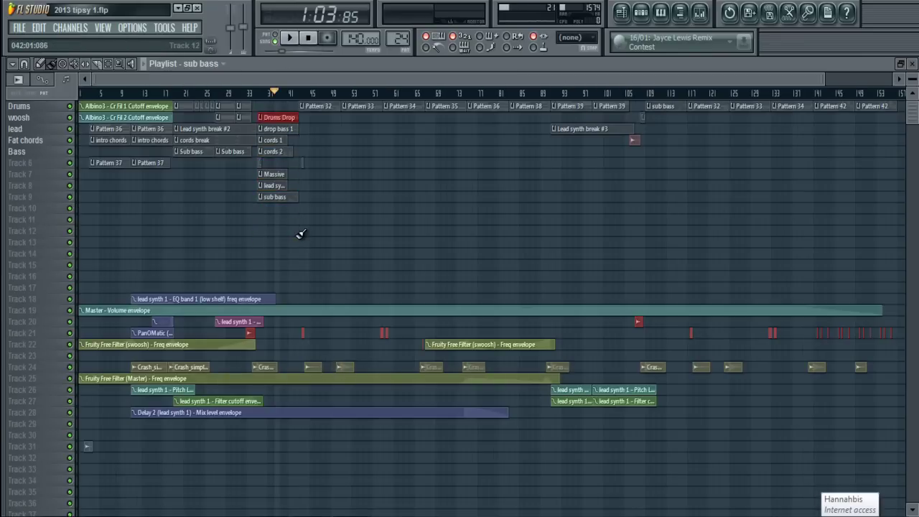
{"action": "key", "text": "shift+Up"}
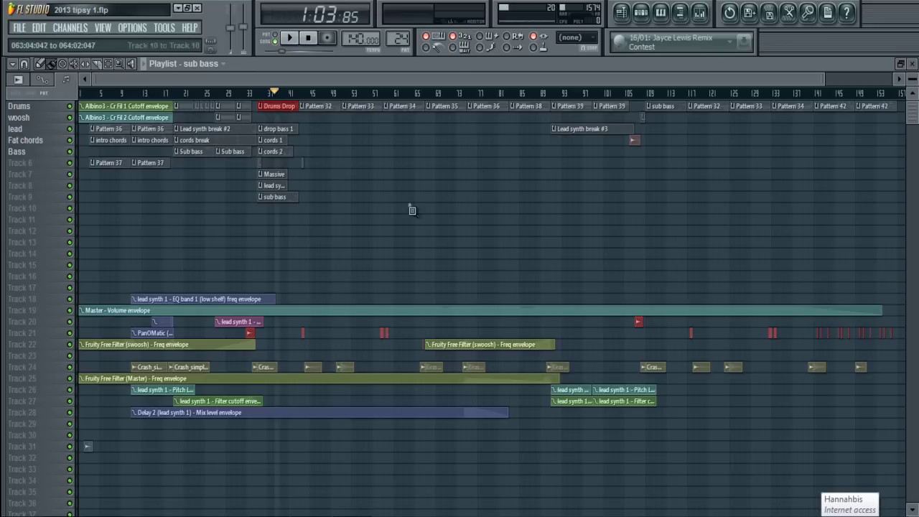
Step: Stack drop bass 1, Massive and lead synth 1 onto sub bass on Track 9 at bar 35
{"action": "scroll", "coordinate": [392, 185], "scroll_direction": "up", "scroll_amount": 3}
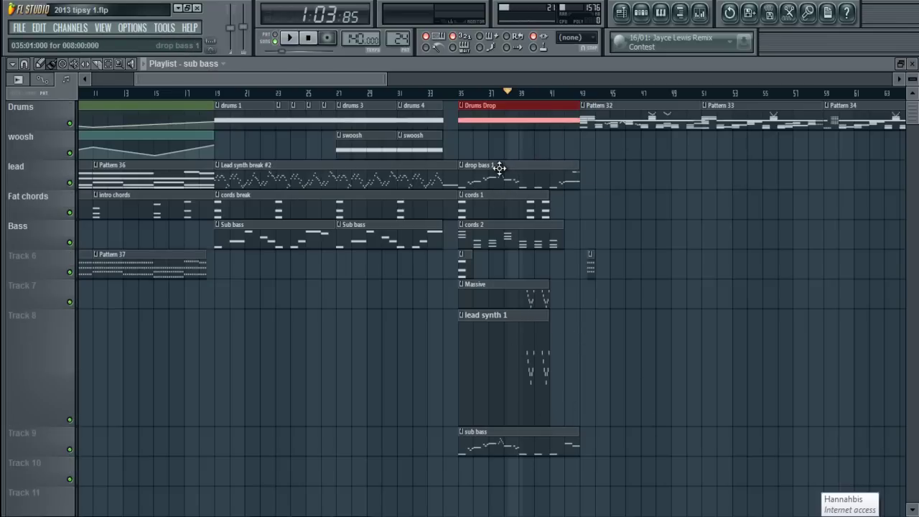
{"action": "left_click_drag", "start_coordinate": [499, 180], "coordinate": [498, 439]}
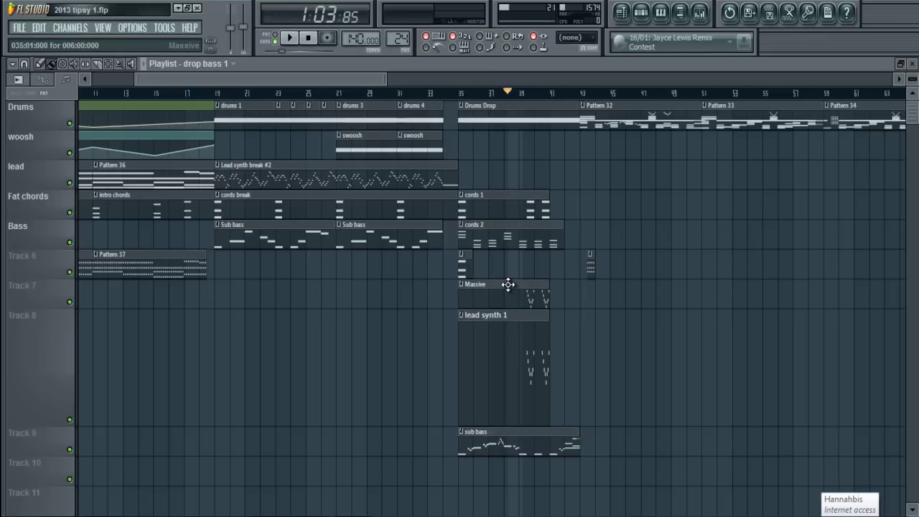
{"action": "left_click_drag", "start_coordinate": [507, 285], "coordinate": [509, 455]}
{"action": "scroll", "coordinate": [443, 471], "scroll_direction": "up", "scroll_amount": 5}
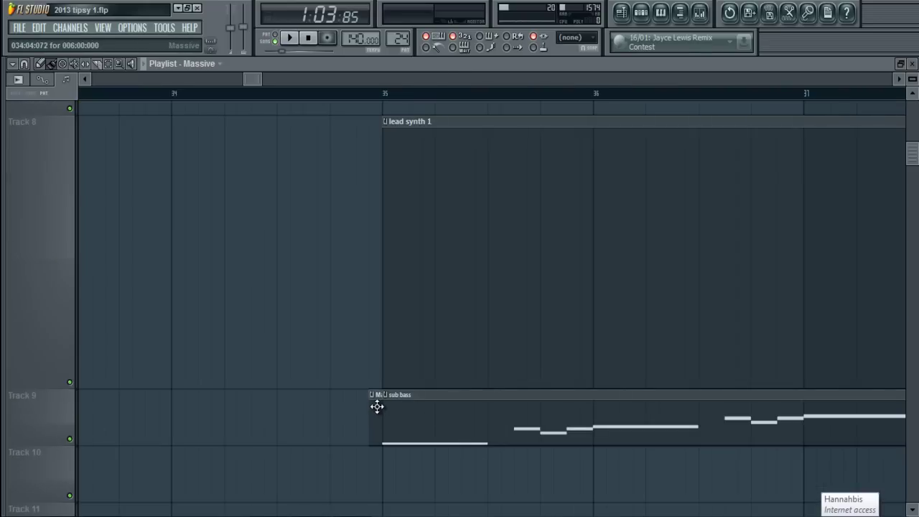
{"action": "left_click_drag", "start_coordinate": [378, 406], "coordinate": [386, 406]}
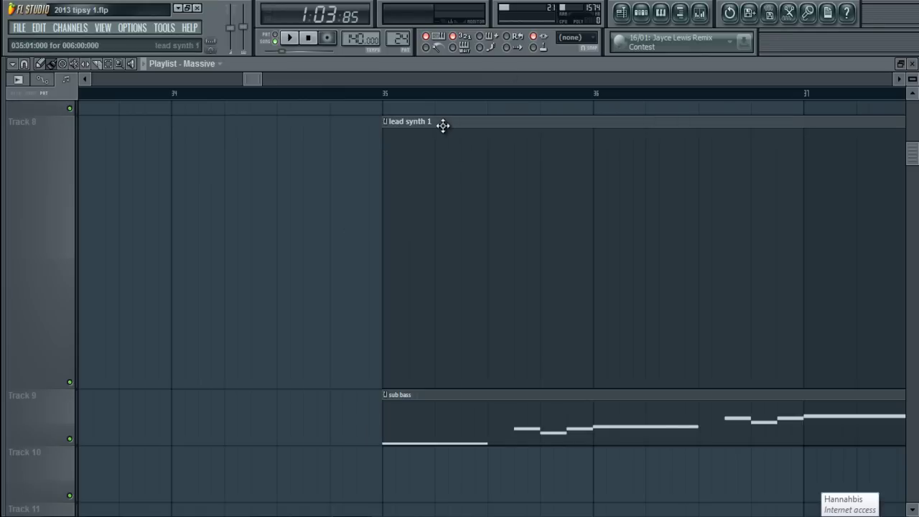
{"action": "scroll", "coordinate": [543, 295], "scroll_direction": "down", "scroll_amount": 5}
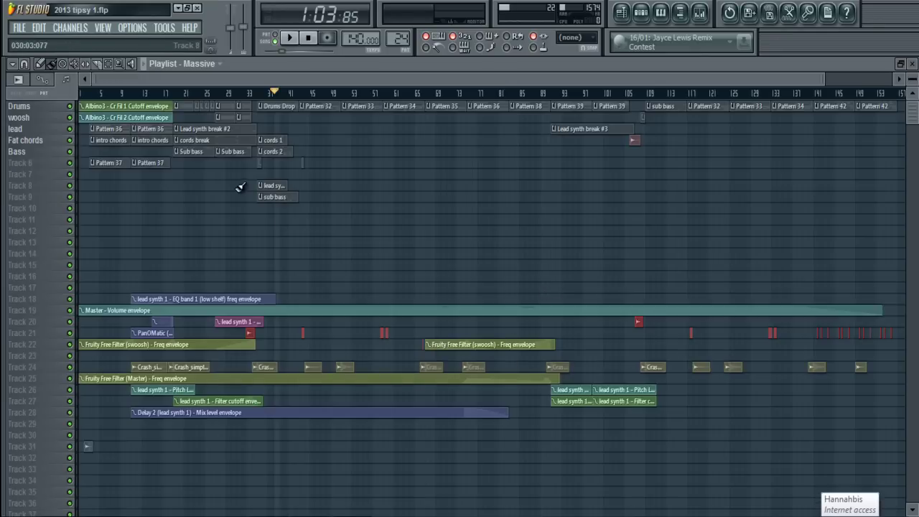
{"action": "scroll", "coordinate": [241, 186], "scroll_direction": "up", "scroll_amount": 5}
{"action": "left_click_drag", "start_coordinate": [397, 245], "coordinate": [392, 437]}
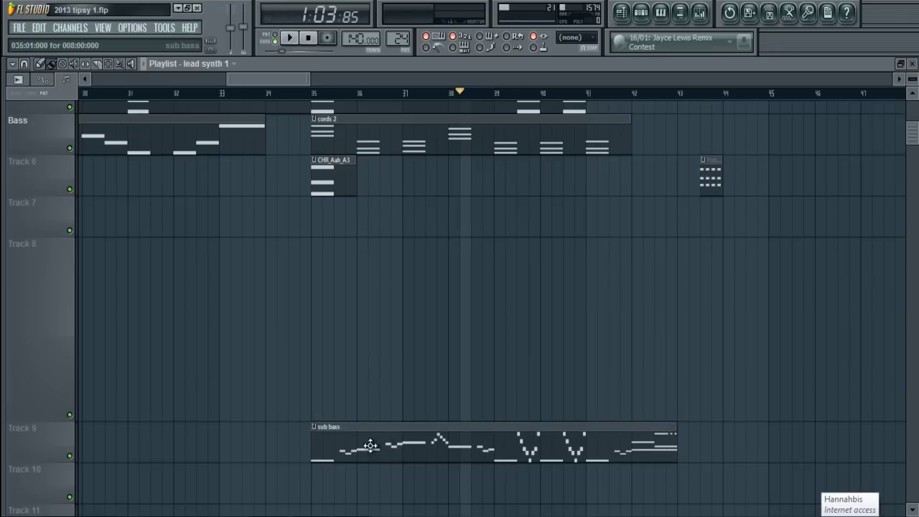
Step: Stack CHR_Aah_A3 and cords 1 onto cords 2 on the Bass track, then select Track 9's clips
{"action": "scroll", "coordinate": [375, 215], "scroll_direction": "up", "scroll_amount": 2}
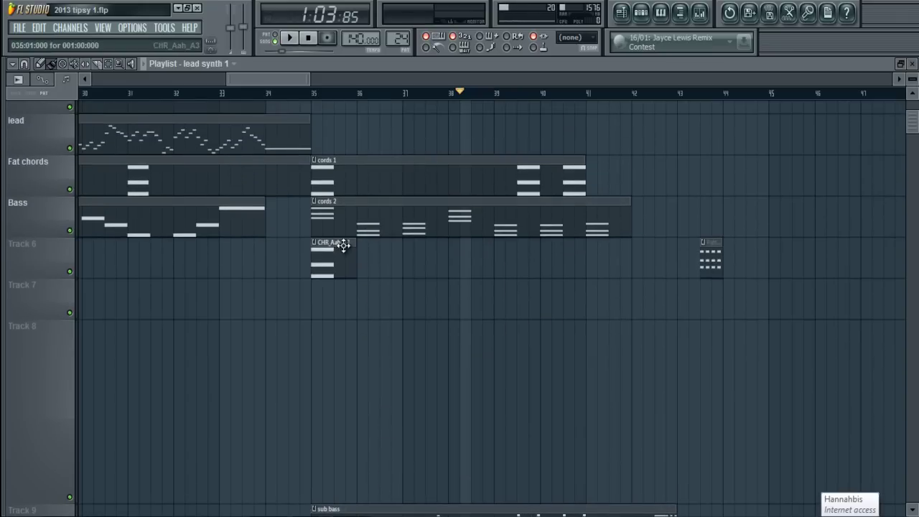
{"action": "left_click_drag", "start_coordinate": [344, 245], "coordinate": [339, 203]}
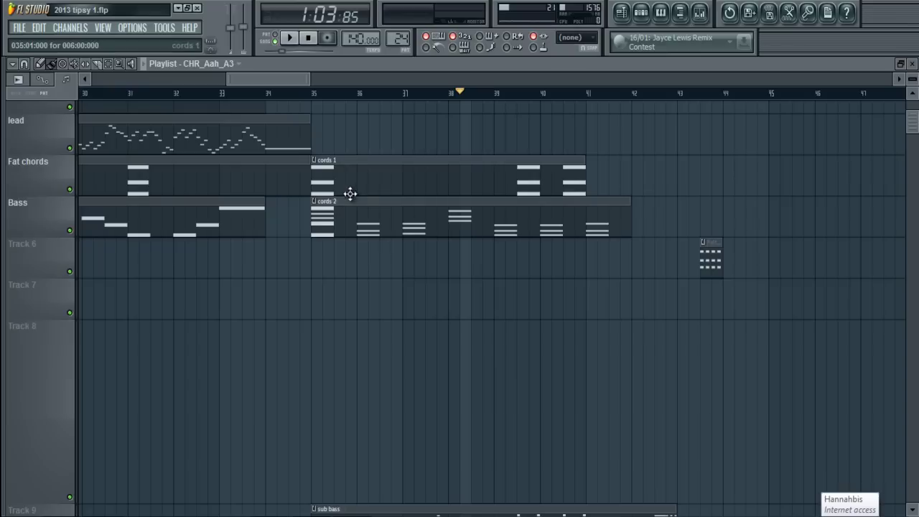
{"action": "left_click_drag", "start_coordinate": [362, 162], "coordinate": [363, 207]}
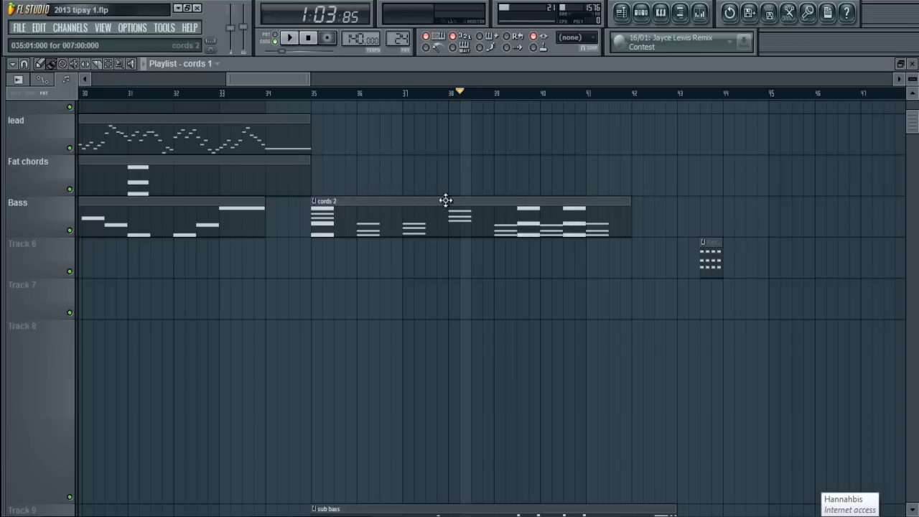
{"action": "scroll", "coordinate": [461, 206], "scroll_direction": "up", "scroll_amount": 2}
{"action": "scroll", "coordinate": [460, 205], "scroll_direction": "down", "scroll_amount": 4}
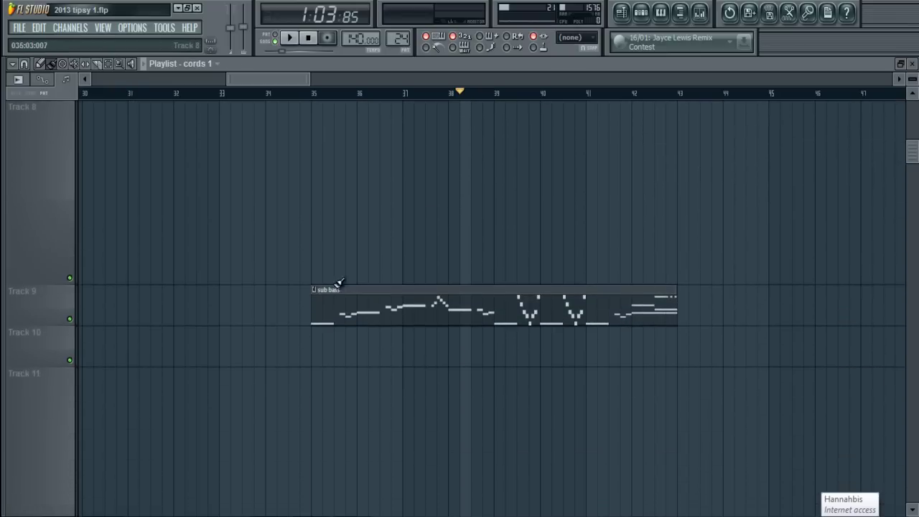
{"action": "left_click_drag", "start_coordinate": [314, 259], "coordinate": [544, 377]}
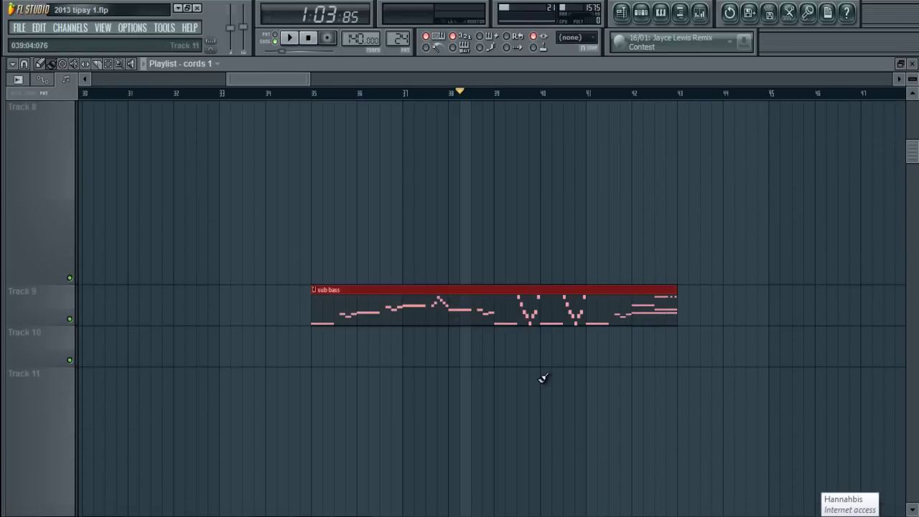
Step: Merge the Track 9 stack via Merge pattern clips, name it 'Bass clips', then select the Bass-track chords
{"action": "left_click", "coordinate": [13, 64]}
{"action": "mouse_move", "coordinate": [58, 81]}
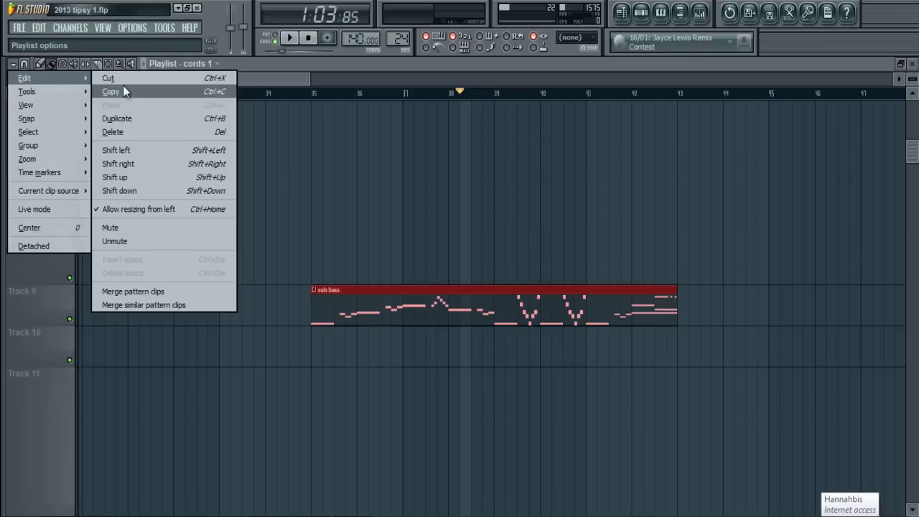
{"action": "left_click", "coordinate": [168, 290]}
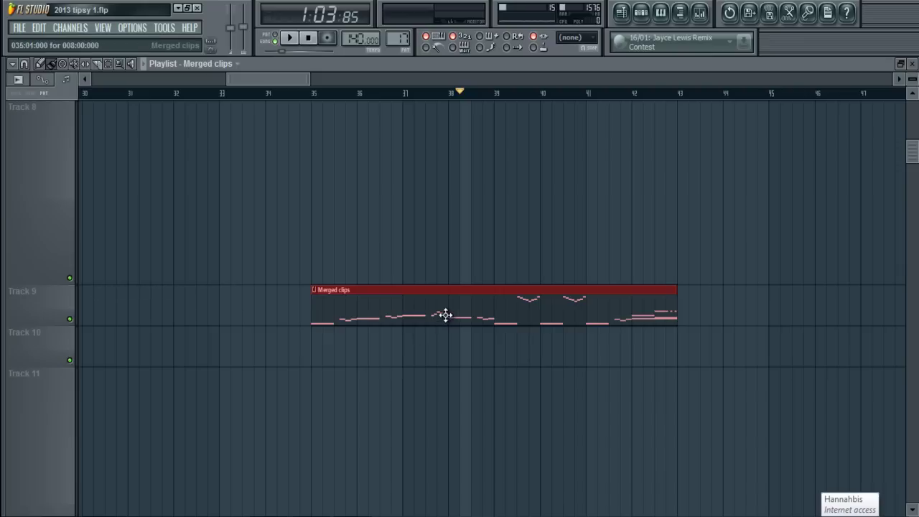
{"action": "key", "text": "F2"}
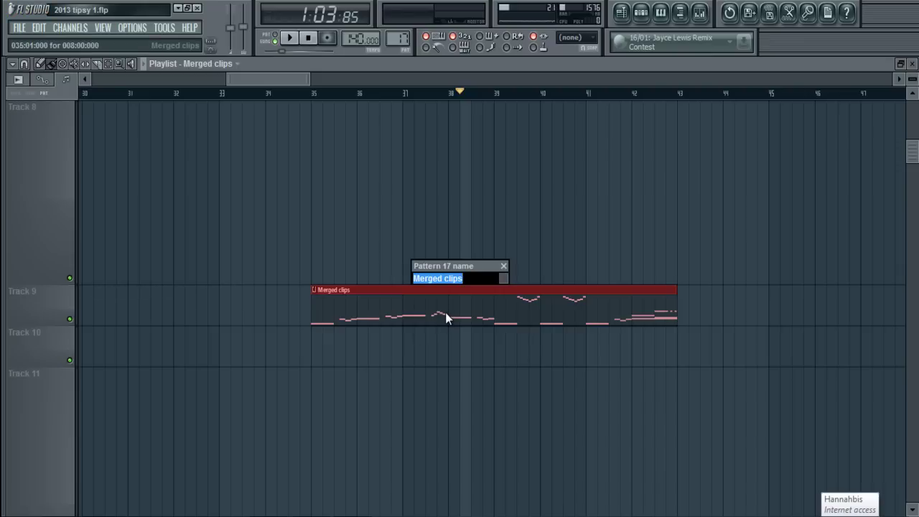
{"action": "type", "text": "Bass clips"}
{"action": "key", "text": "Return"}
{"action": "scroll", "coordinate": [384, 228], "scroll_direction": "up", "scroll_amount": 5}
{"action": "left_click_drag", "start_coordinate": [354, 267], "coordinate": [546, 184]}
Step: Combine the selected chord clips with Merge similar pattern clips and name the result 'Bass chords'
{"action": "key", "text": "alt+F8"}
{"action": "left_click", "coordinate": [132, 63]}
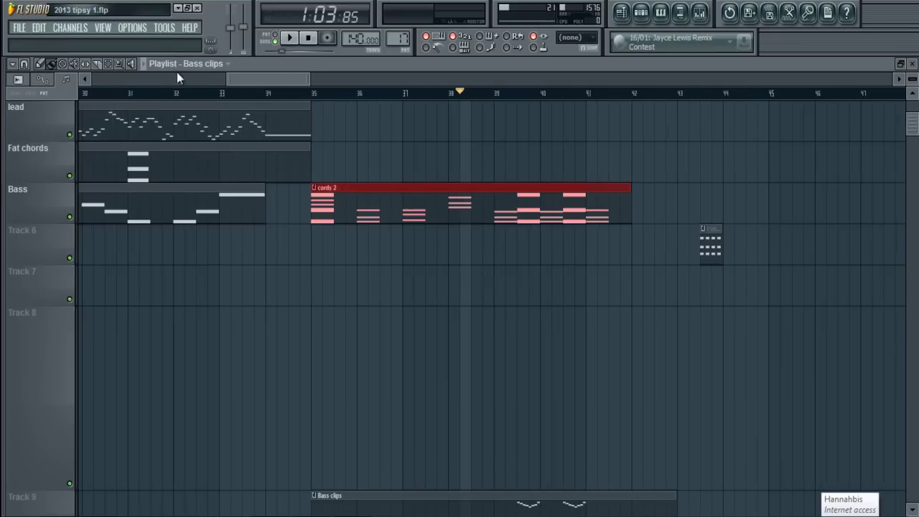
{"action": "left_click", "coordinate": [25, 64]}
{"action": "left_click", "coordinate": [12, 64]}
{"action": "left_click", "coordinate": [13, 64]}
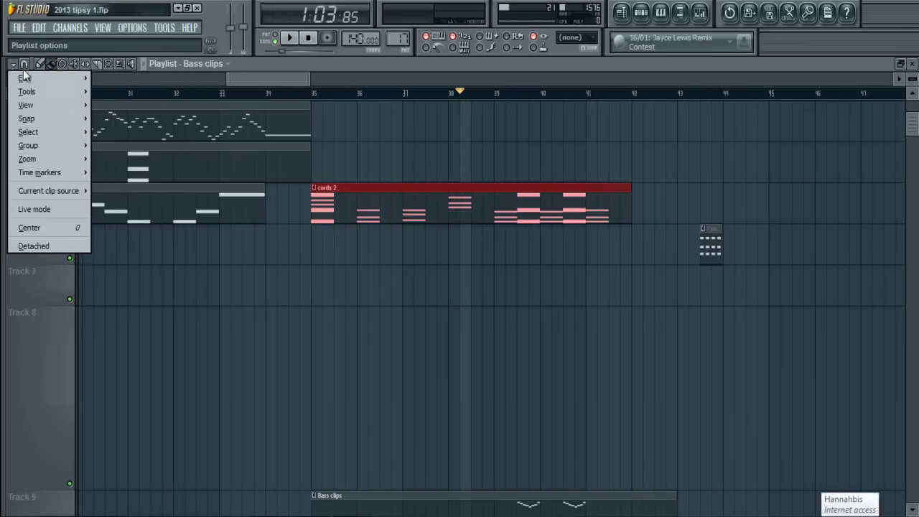
{"action": "mouse_move", "coordinate": [45, 77]}
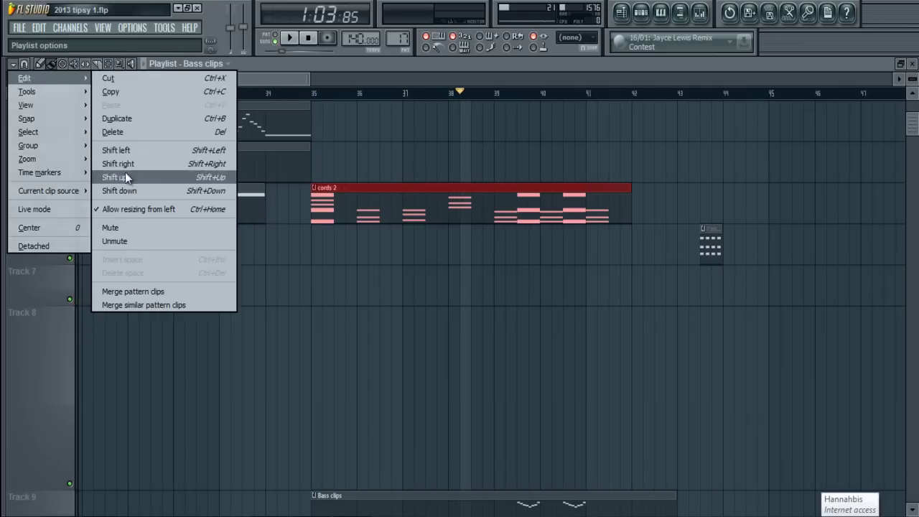
{"action": "left_click", "coordinate": [143, 304]}
{"action": "key", "text": "F2"}
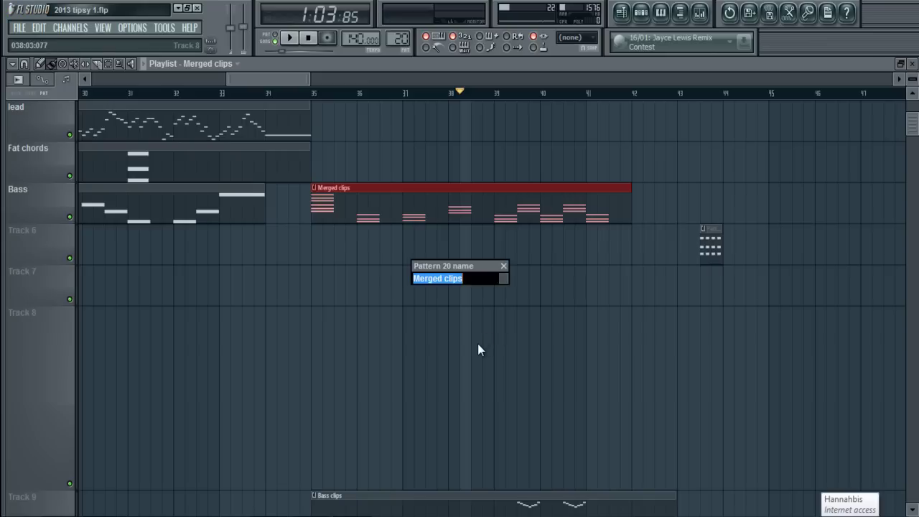
{"action": "type", "text": "Bass"}
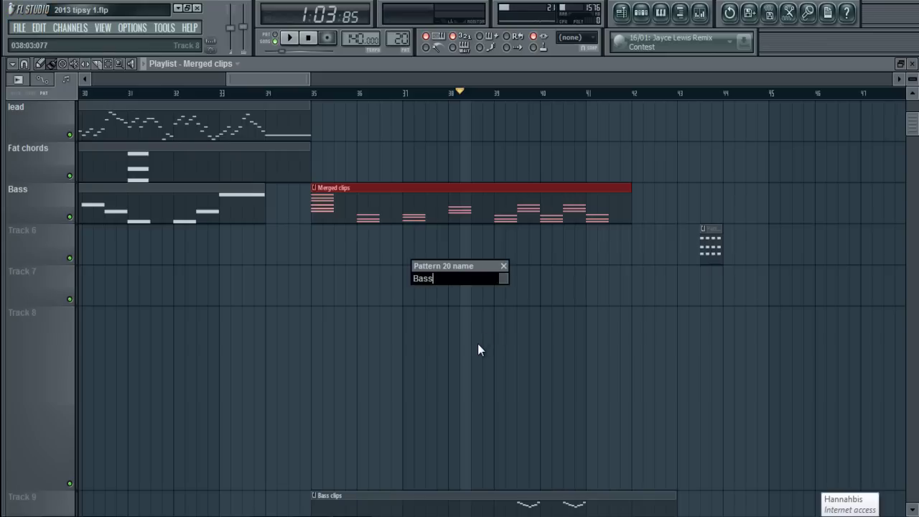
{"action": "type", "text": " chords"}
{"action": "key", "text": "Return"}
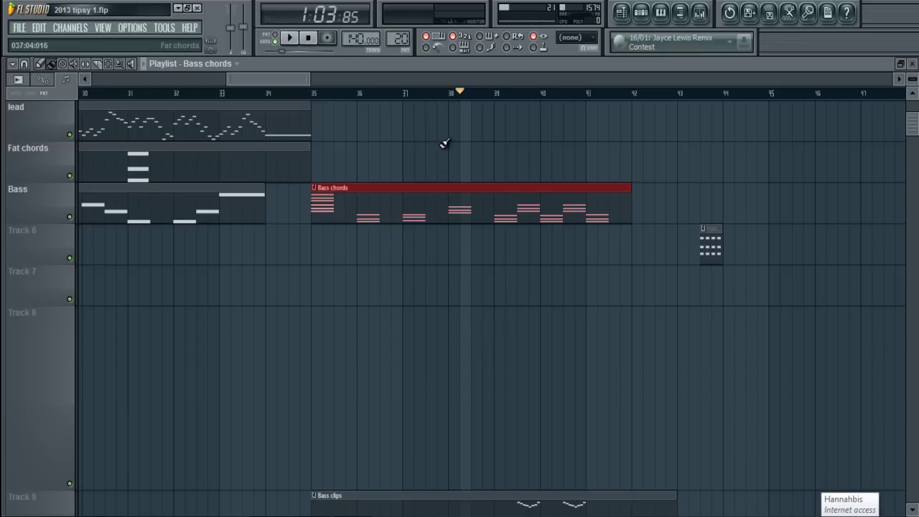
Step: Move Bass chords onto the Fat chords track and Bass clips from Track 9 onto the Bass track, both at bar 35
{"action": "scroll", "coordinate": [424, 140], "scroll_direction": "up", "scroll_amount": 2}
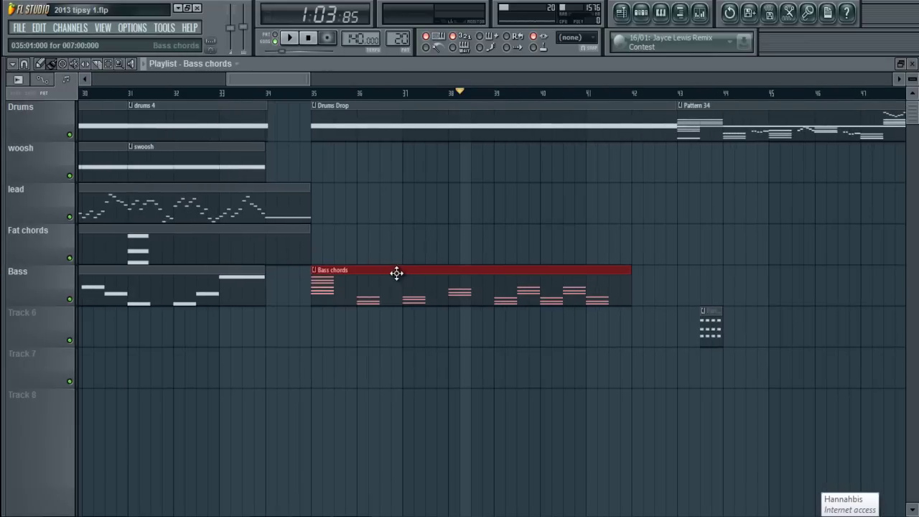
{"action": "scroll", "coordinate": [401, 276], "scroll_direction": "down", "scroll_amount": 3}
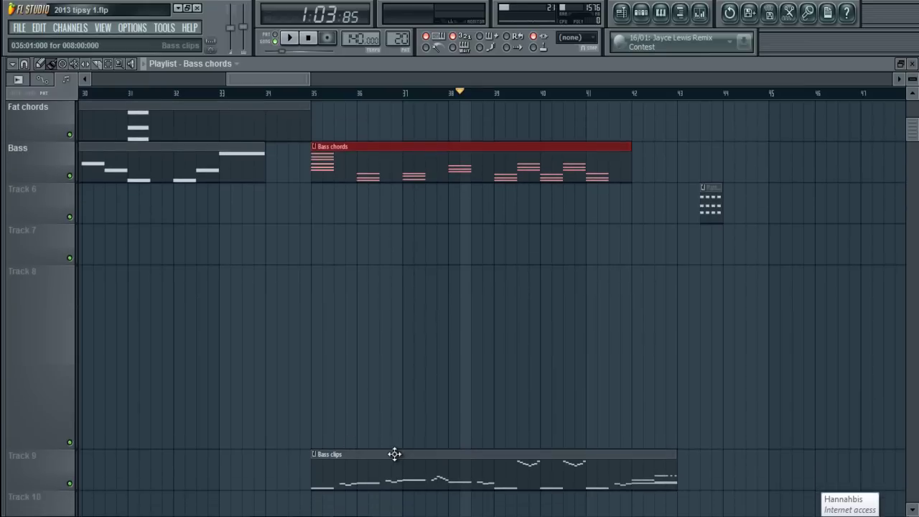
{"action": "scroll", "coordinate": [413, 140], "scroll_direction": "up", "scroll_amount": 2}
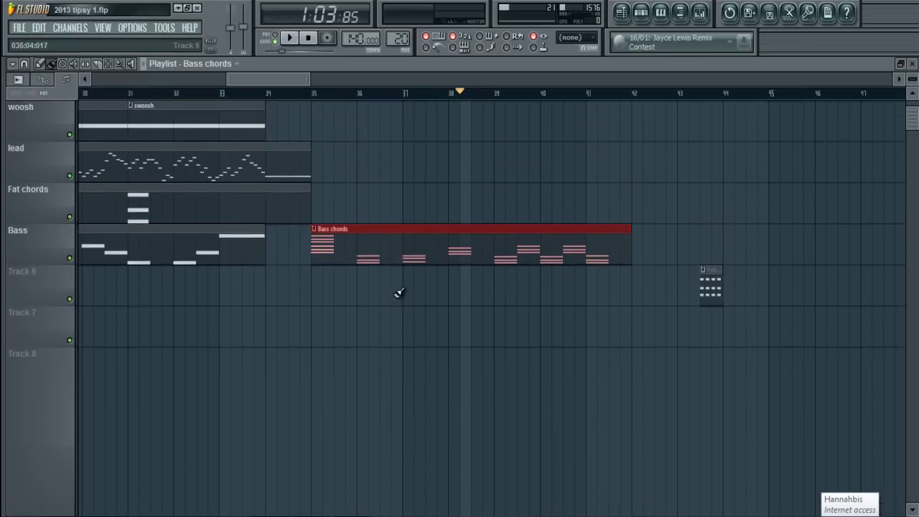
{"action": "scroll", "coordinate": [397, 290], "scroll_direction": "up", "scroll_amount": 1}
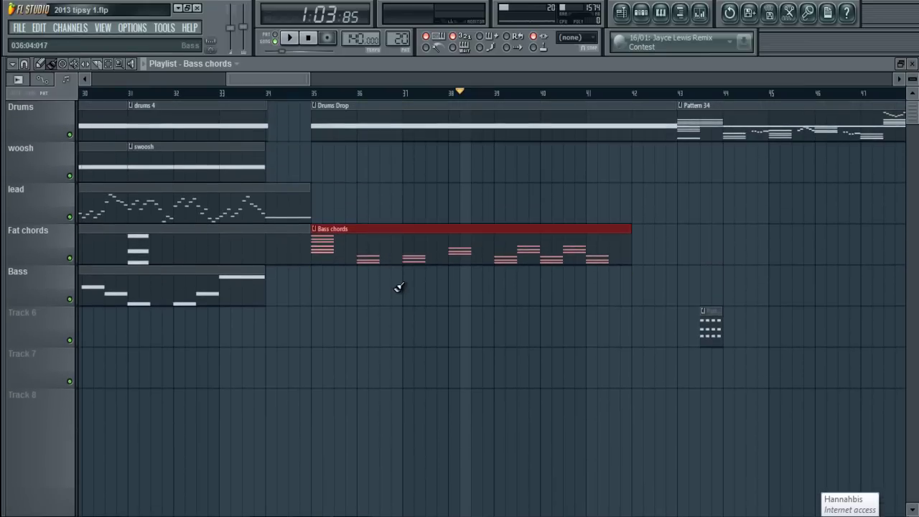
{"action": "scroll", "coordinate": [400, 287], "scroll_direction": "down", "scroll_amount": 4}
{"action": "left_click", "coordinate": [486, 460]}
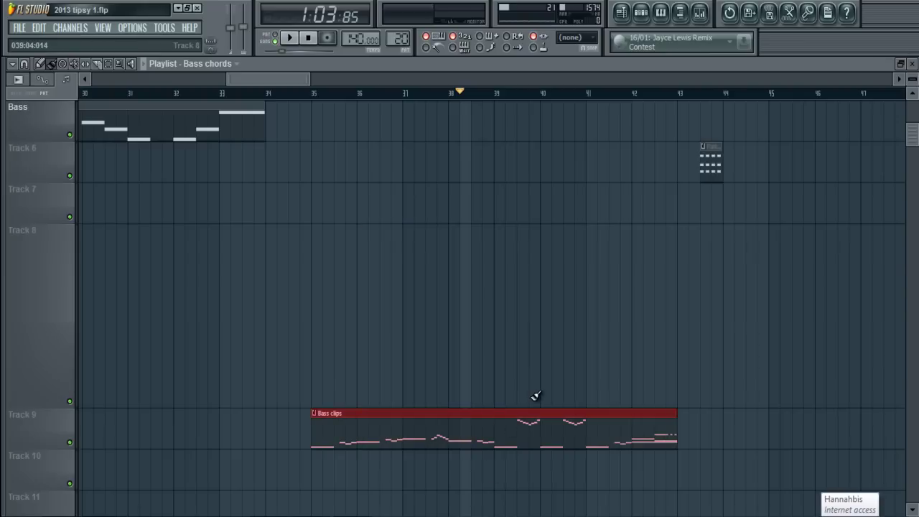
{"action": "key", "text": "ctrl+z"}
{"action": "scroll", "coordinate": [513, 371], "scroll_direction": "up", "scroll_amount": 4}
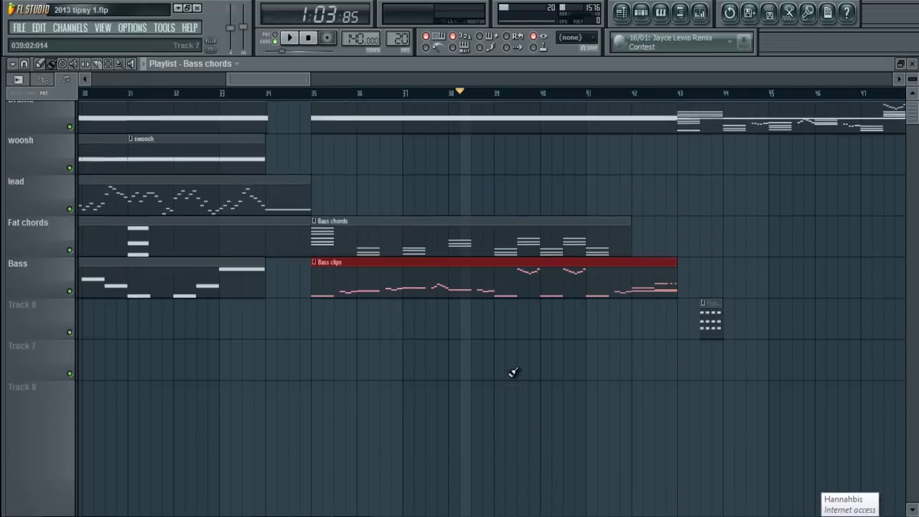
{"action": "scroll", "coordinate": [513, 371], "scroll_direction": "up", "scroll_amount": 1}
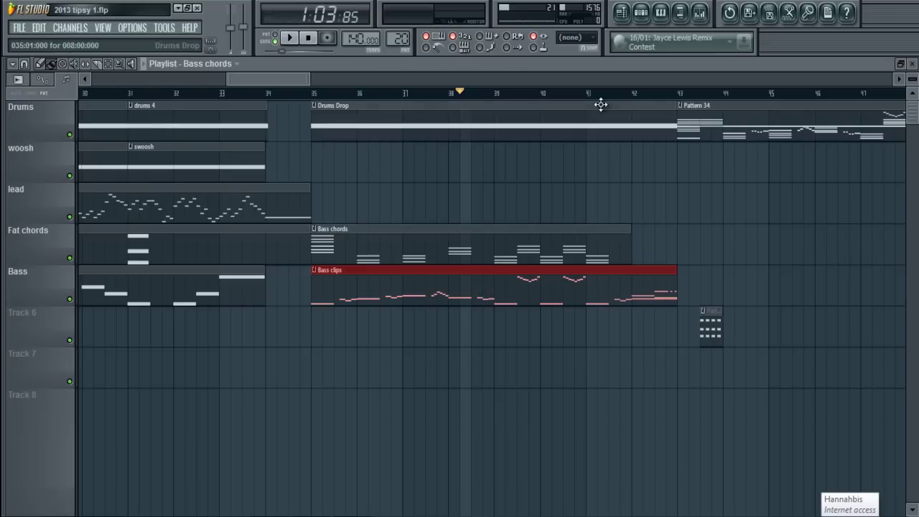
{"action": "scroll", "coordinate": [396, 40], "scroll_direction": "up", "scroll_amount": 1}
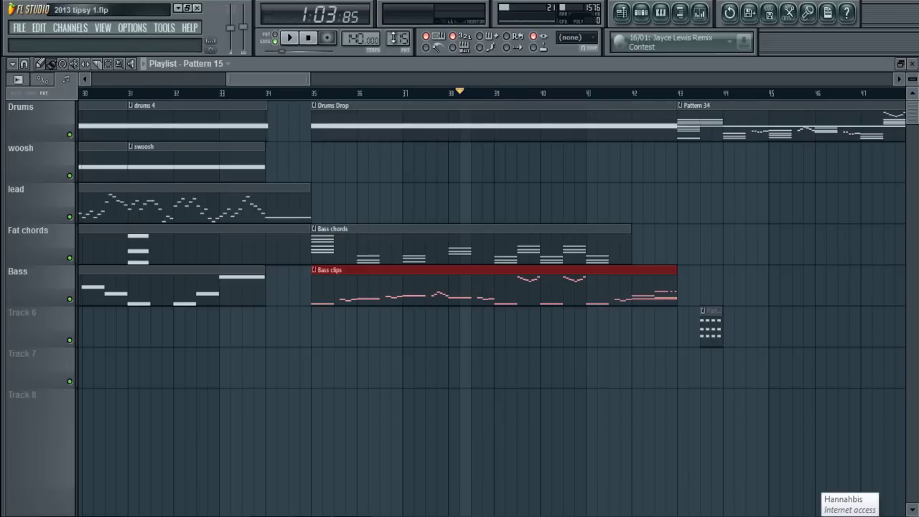
{"action": "left_click", "coordinate": [641, 12]}
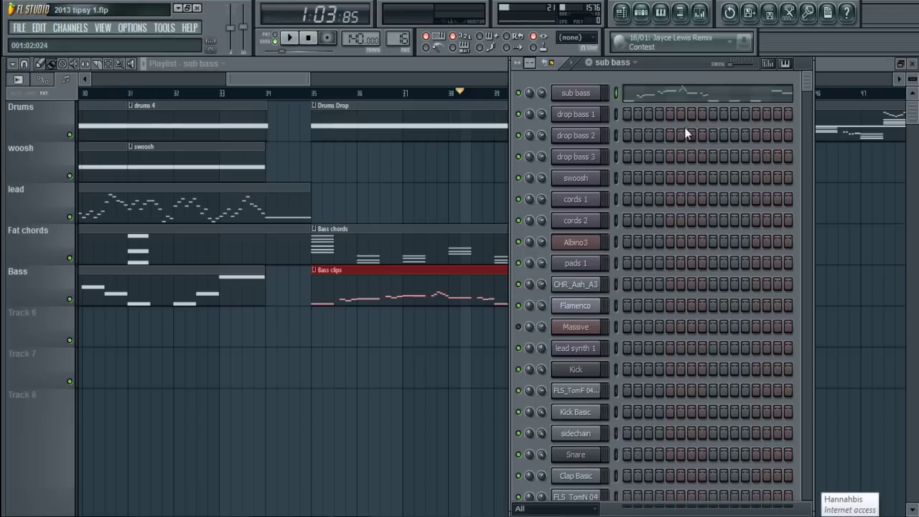
{"action": "left_click_drag", "start_coordinate": [678, 68], "coordinate": [608, 68]}
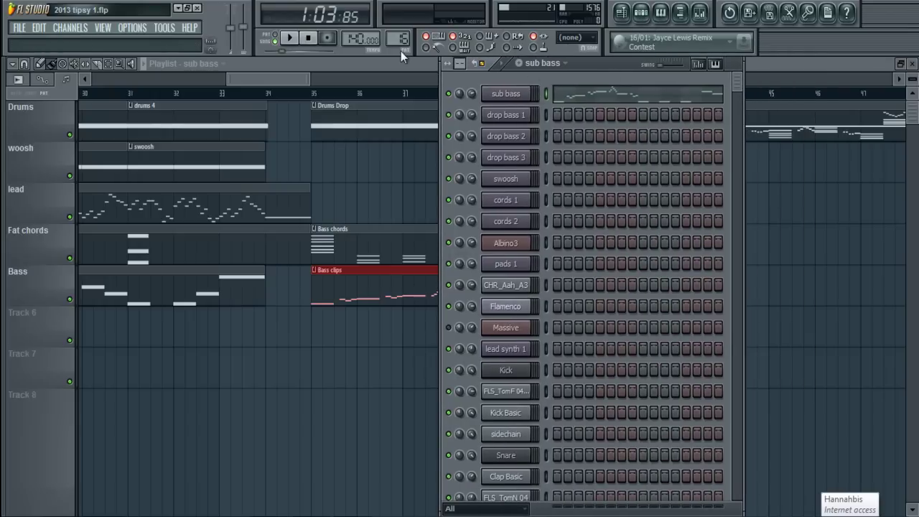
{"action": "scroll", "coordinate": [400, 40], "scroll_direction": "up", "scroll_amount": 1}
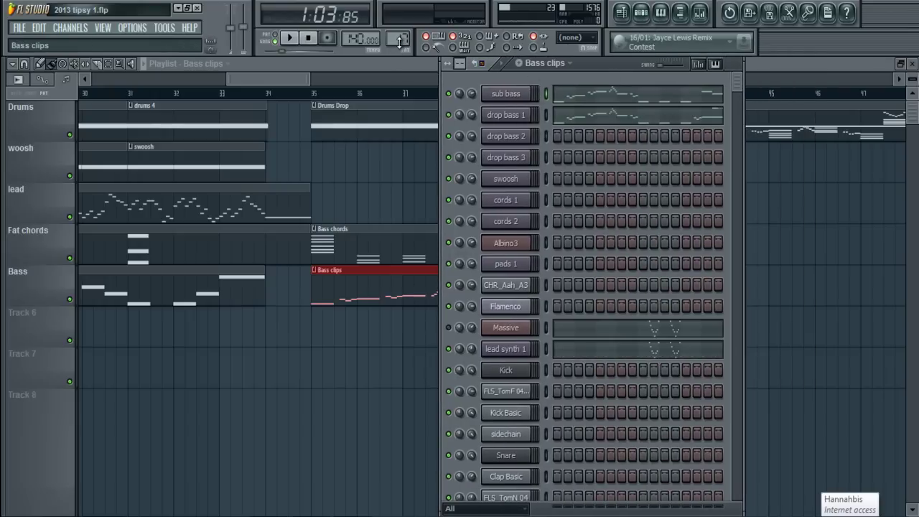
{"action": "scroll", "coordinate": [400, 39], "scroll_direction": "up", "scroll_amount": 4}
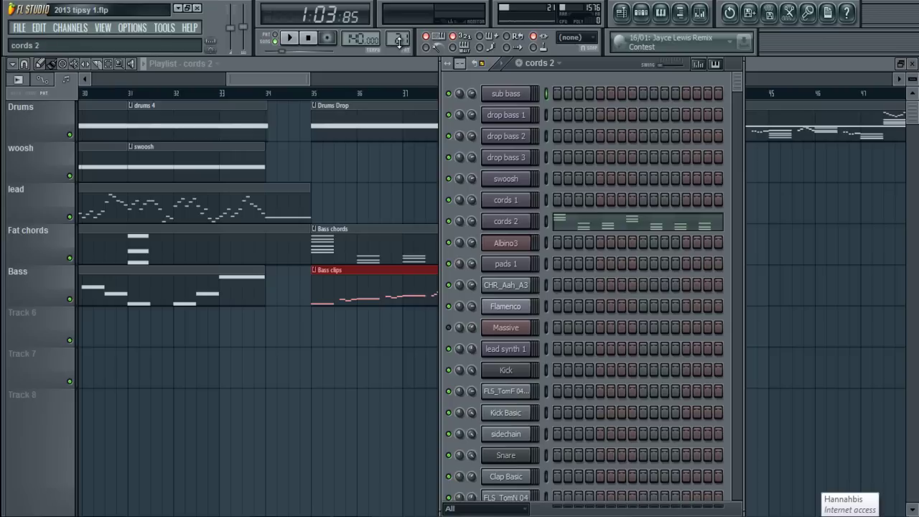
{"action": "scroll", "coordinate": [400, 39], "scroll_direction": "down", "scroll_amount": 1}
{"action": "scroll", "coordinate": [400, 39], "scroll_direction": "up", "scroll_amount": 3}
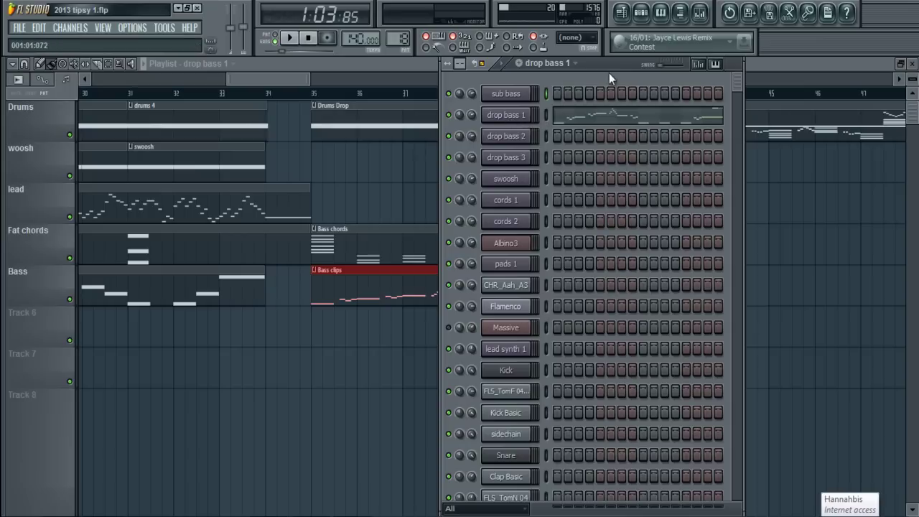
{"action": "left_click_drag", "start_coordinate": [608, 70], "coordinate": [592, 69]}
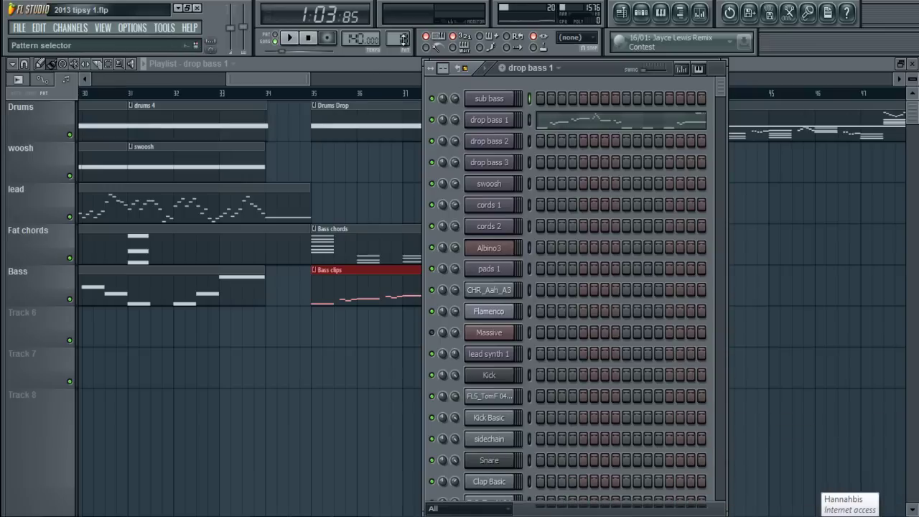
{"action": "scroll", "coordinate": [404, 37], "scroll_direction": "up", "scroll_amount": 2}
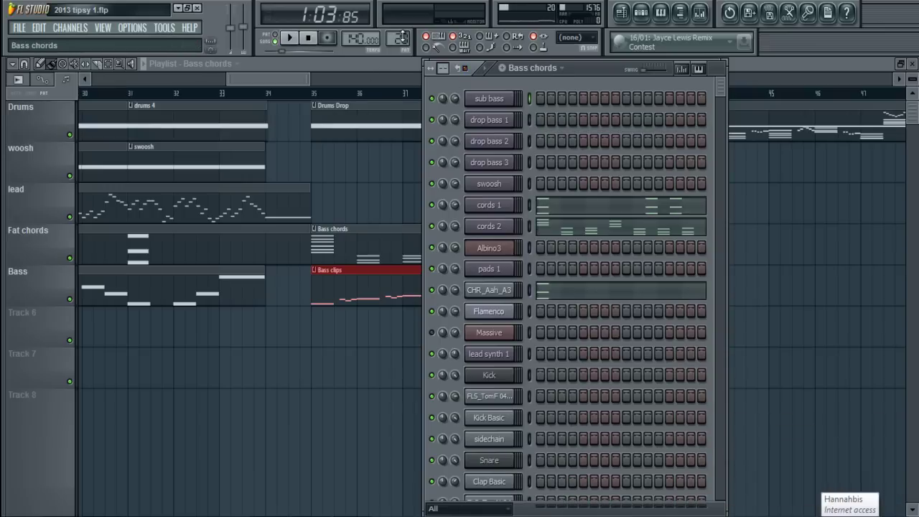
{"action": "scroll", "coordinate": [404, 38], "scroll_direction": "up", "scroll_amount": 1}
{"action": "scroll", "coordinate": [405, 37], "scroll_direction": "up", "scroll_amount": 1}
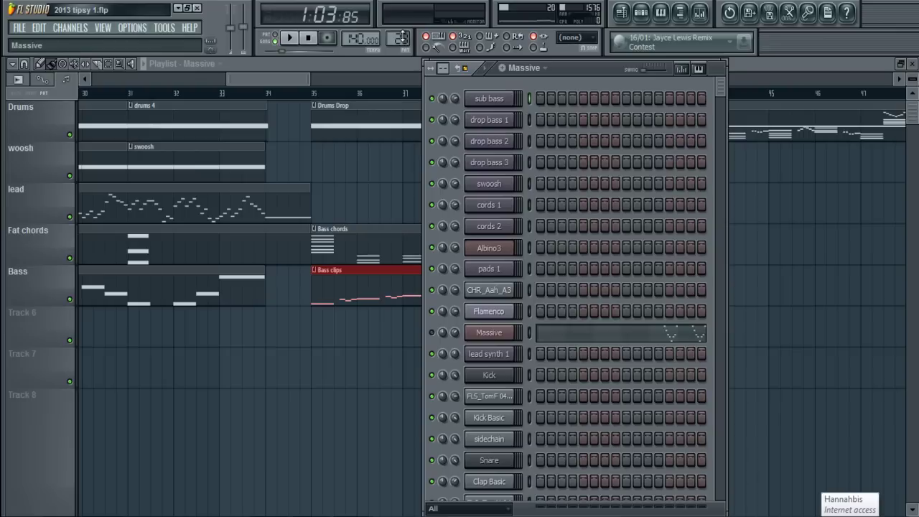
{"action": "scroll", "coordinate": [404, 38], "scroll_direction": "down", "scroll_amount": 4}
{"action": "scroll", "coordinate": [404, 37], "scroll_direction": "down", "scroll_amount": 2}
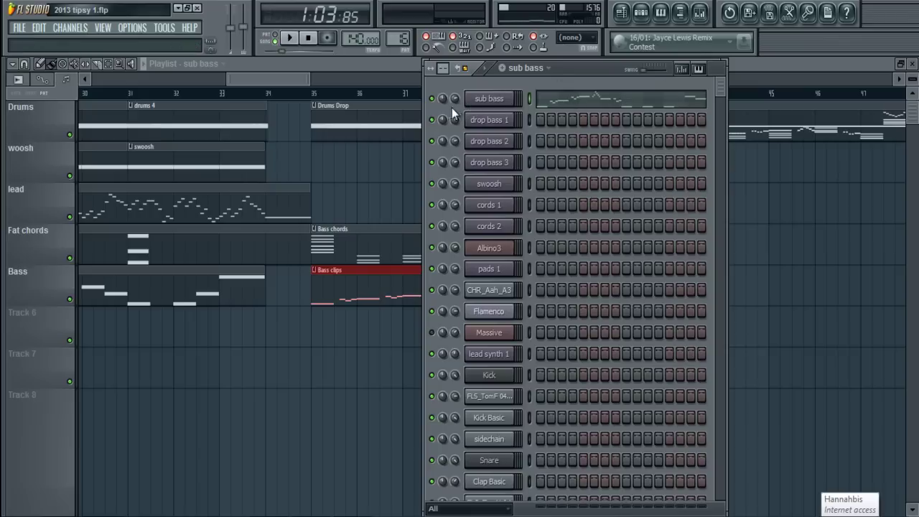
{"action": "left_click", "coordinate": [402, 67]}
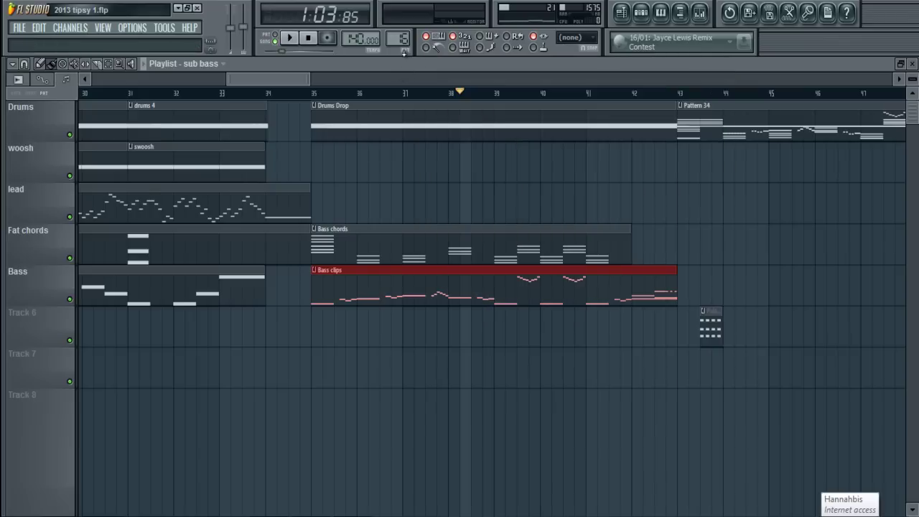
{"action": "left_click", "coordinate": [395, 38]}
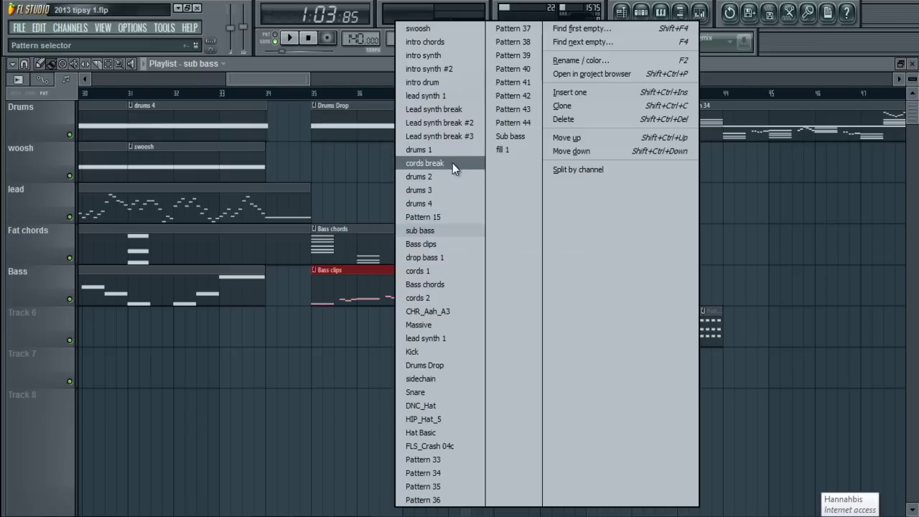
{"action": "left_click", "coordinate": [435, 232]}
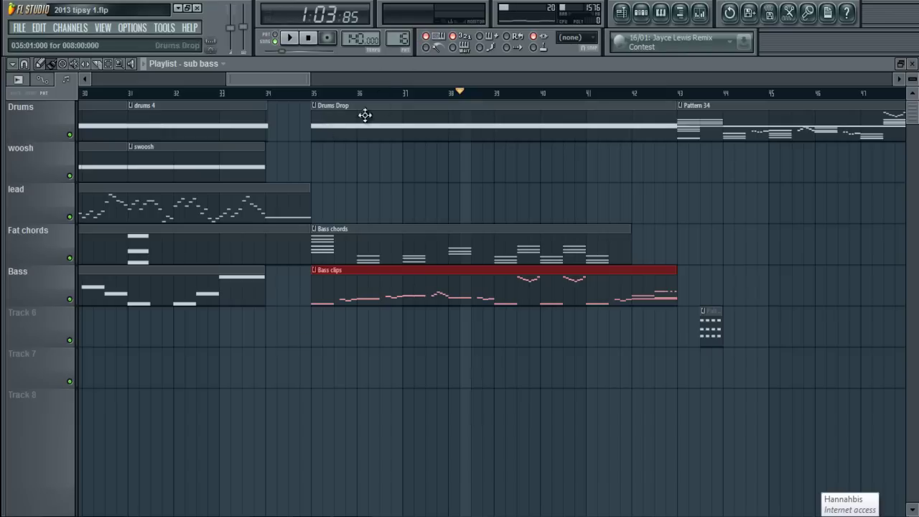
{"action": "left_click", "coordinate": [19, 32]}
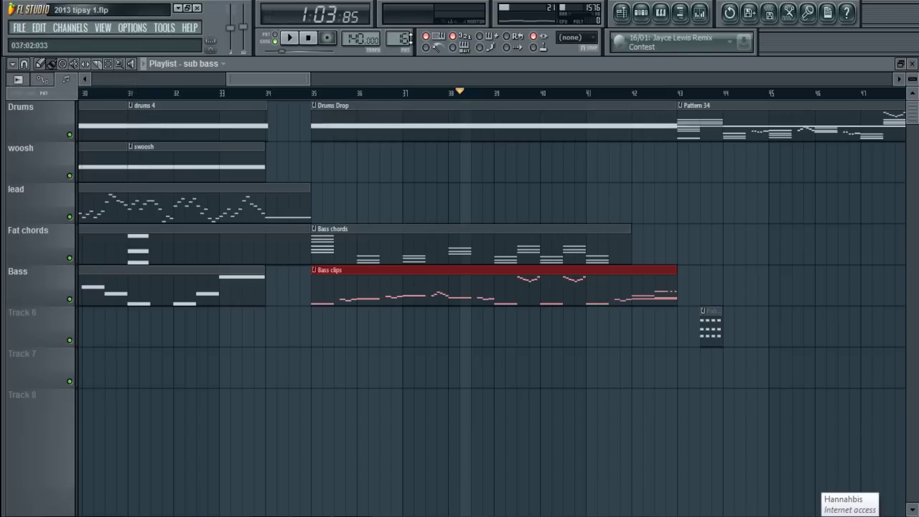
Step: Select the 'sub bass' pattern in the pattern selector, delete it and confirm with Ok
{"action": "left_click", "coordinate": [403, 39]}
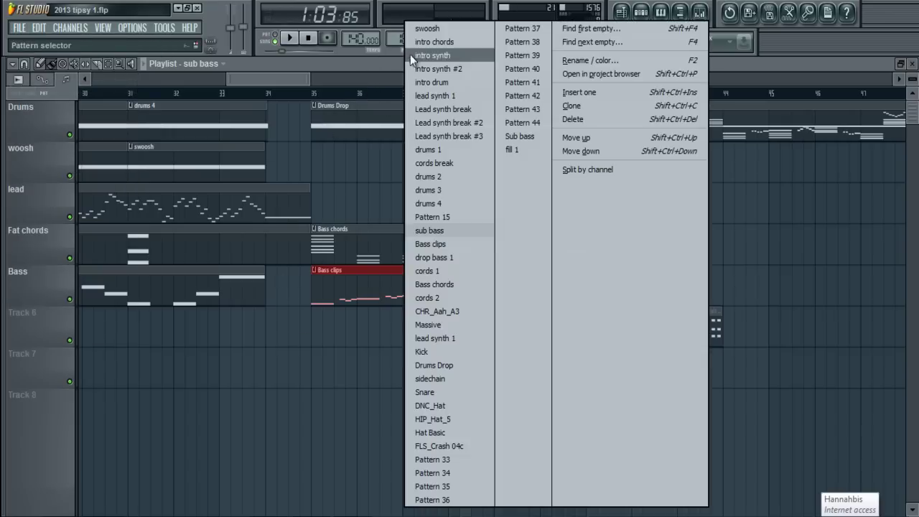
{"action": "left_click", "coordinate": [435, 229]}
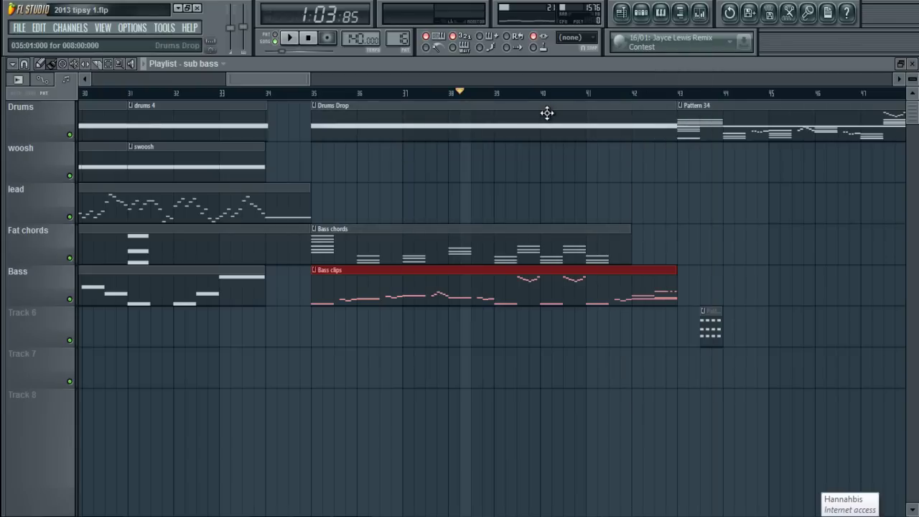
{"action": "left_click", "coordinate": [403, 39]}
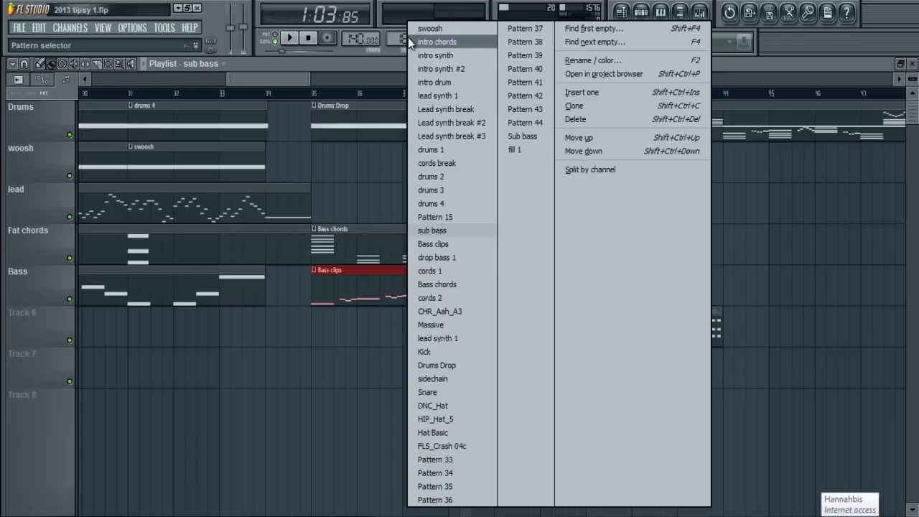
{"action": "left_click", "coordinate": [584, 118]}
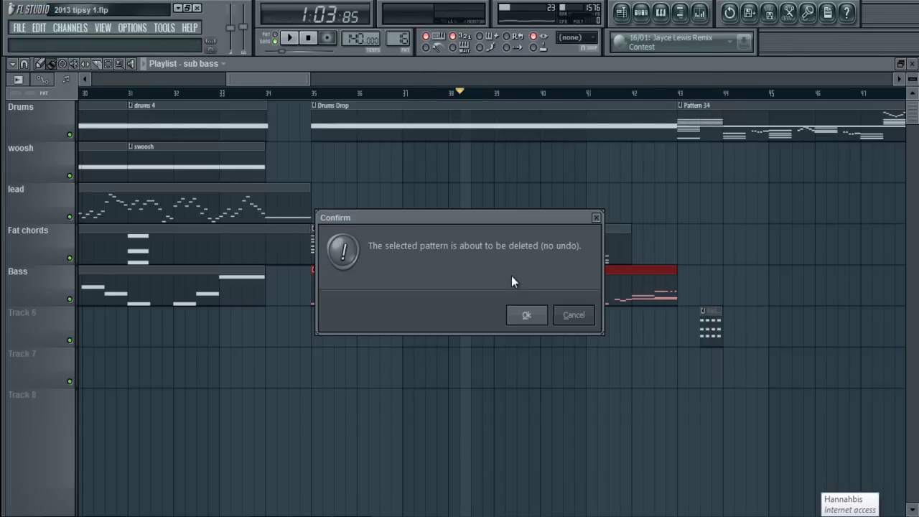
{"action": "left_click", "coordinate": [540, 318]}
{"action": "left_click", "coordinate": [402, 38]}
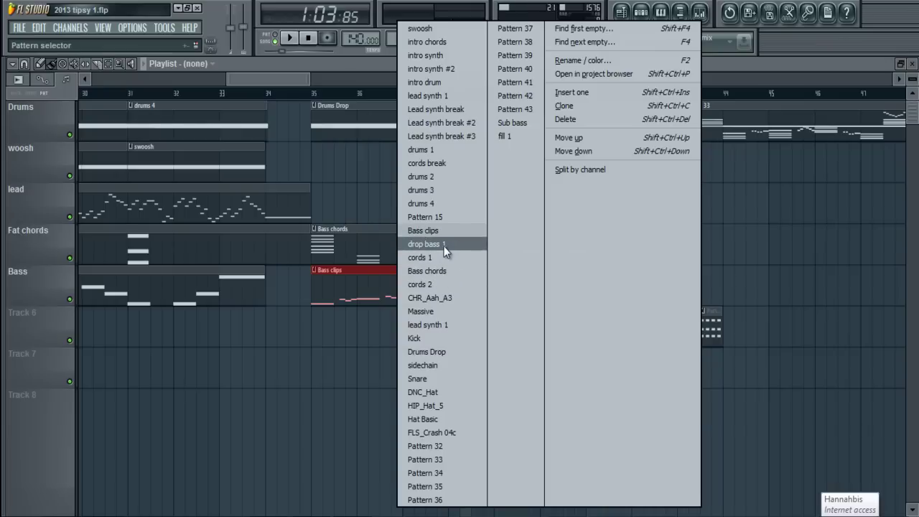
{"action": "left_click", "coordinate": [428, 230]}
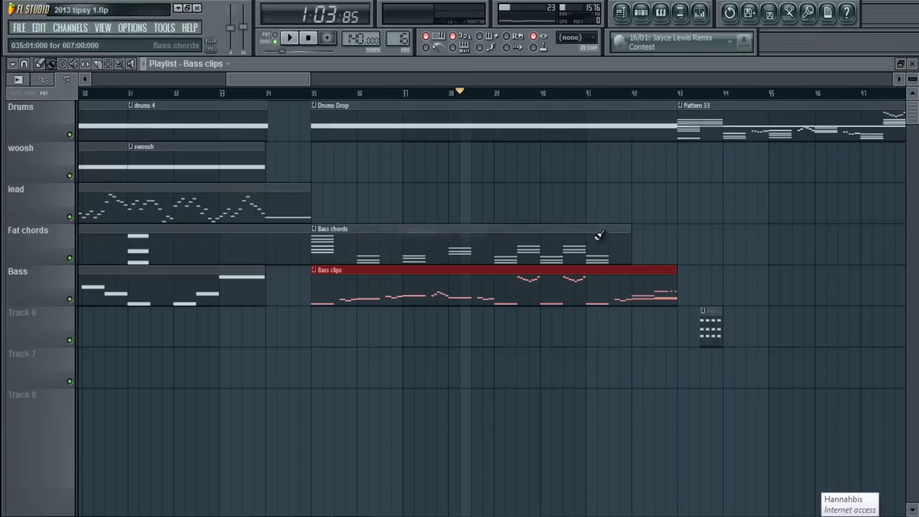
{"action": "left_click", "coordinate": [396, 37]}
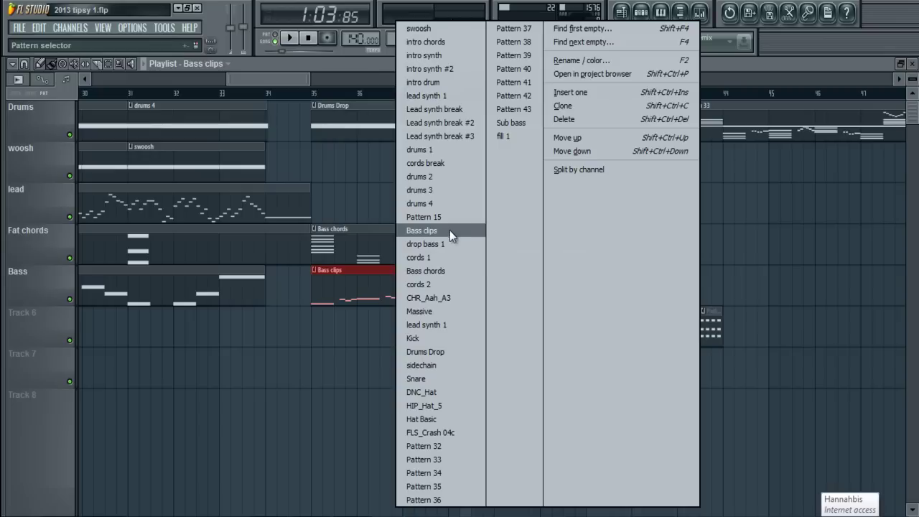
{"action": "left_click", "coordinate": [348, 95]}
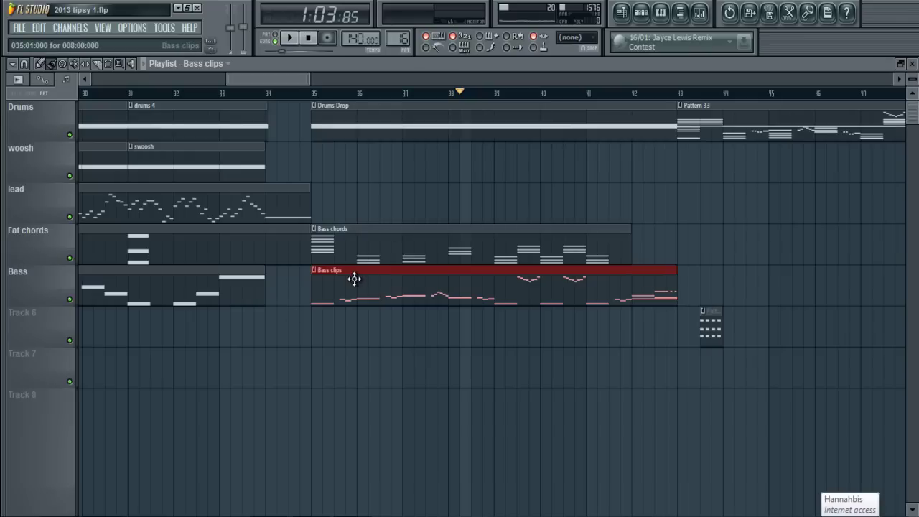
{"action": "left_click", "coordinate": [402, 39]}
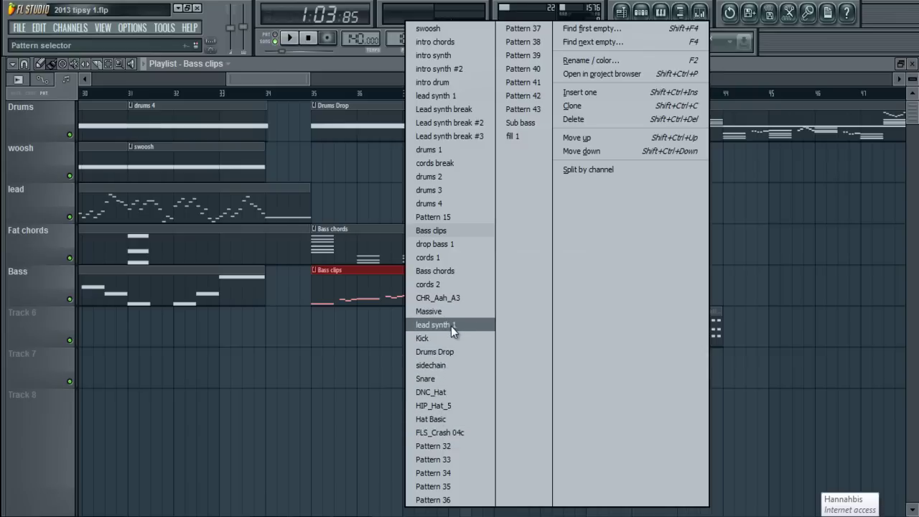
{"action": "left_click", "coordinate": [441, 432]}
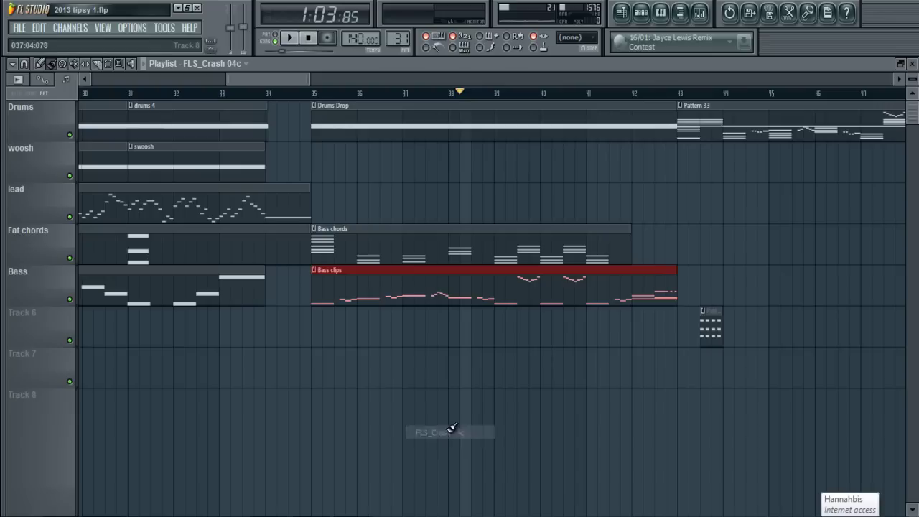
{"action": "left_click", "coordinate": [396, 43]}
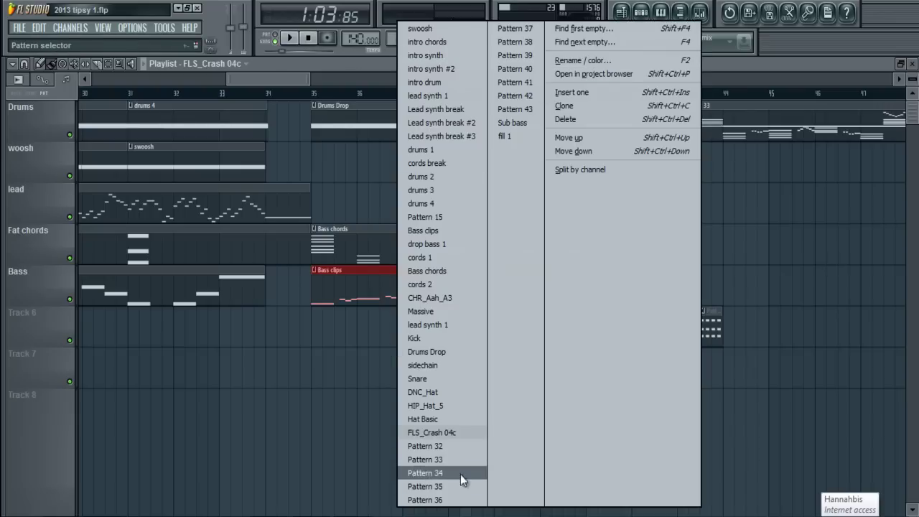
{"action": "left_click", "coordinate": [706, 295]}
{"action": "scroll", "coordinate": [714, 290], "scroll_direction": "up", "scroll_amount": 3}
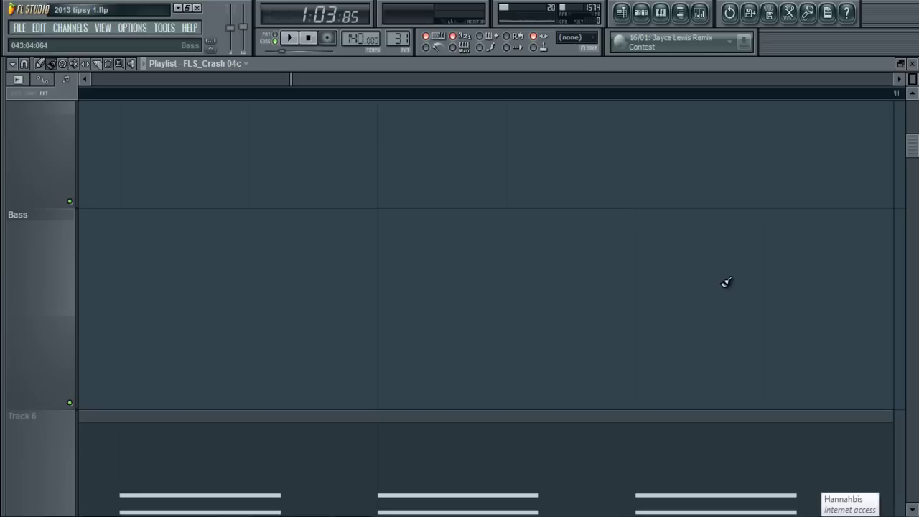
{"action": "scroll", "coordinate": [725, 276], "scroll_direction": "down", "scroll_amount": 5}
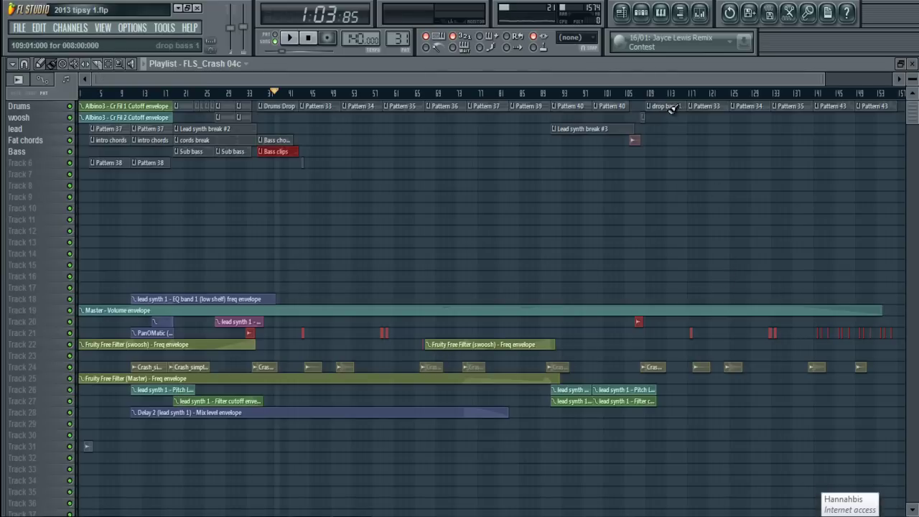
{"action": "scroll", "coordinate": [577, 199], "scroll_direction": "up", "scroll_amount": 3}
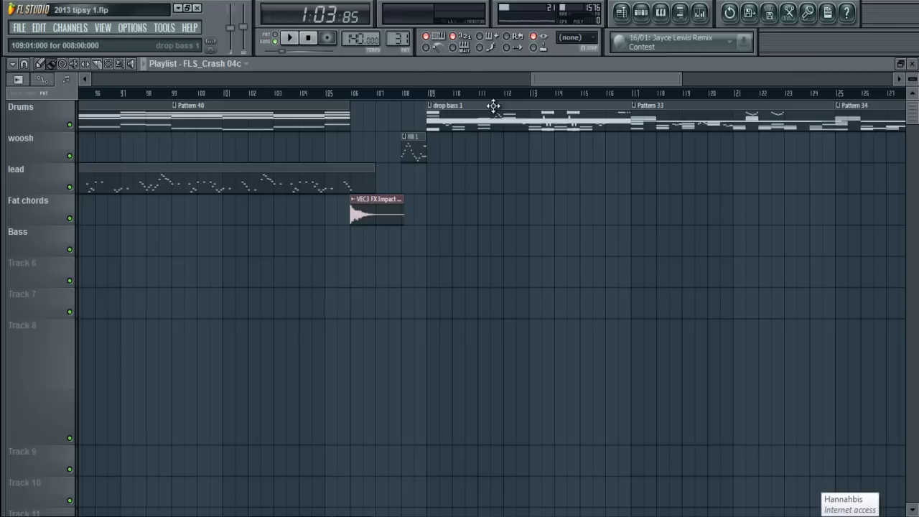
{"action": "left_click_drag", "start_coordinate": [492, 108], "coordinate": [493, 189]}
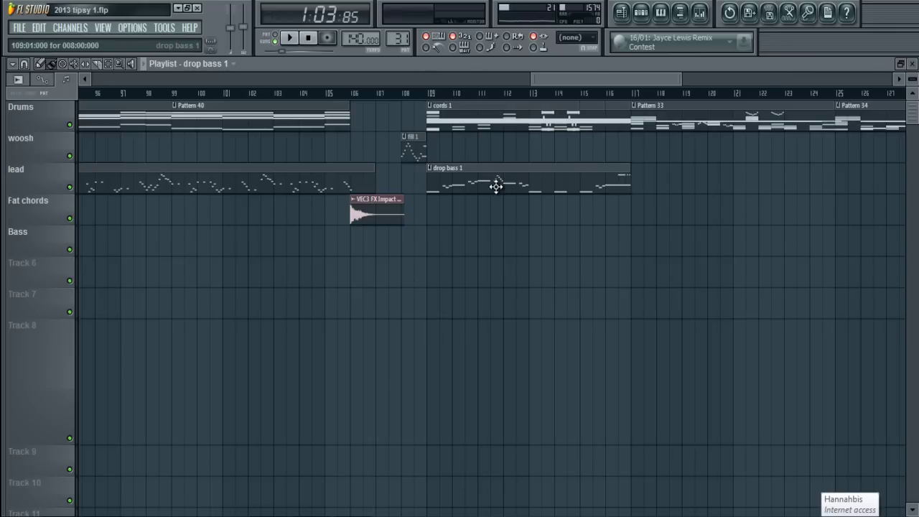
{"action": "key", "text": "ctrl+z"}
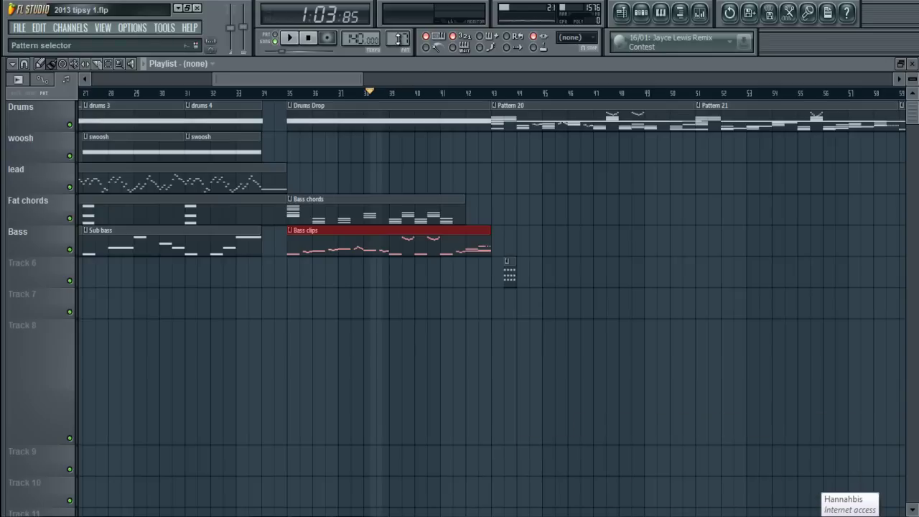
Step: Open the pattern selector list to choose Bass chords
{"action": "left_click", "coordinate": [406, 38]}
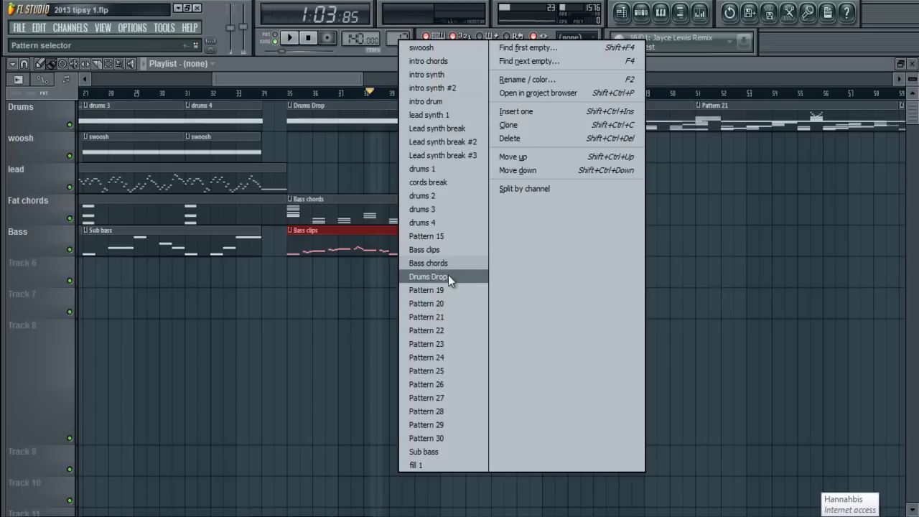
{"action": "left_click", "coordinate": [429, 262]}
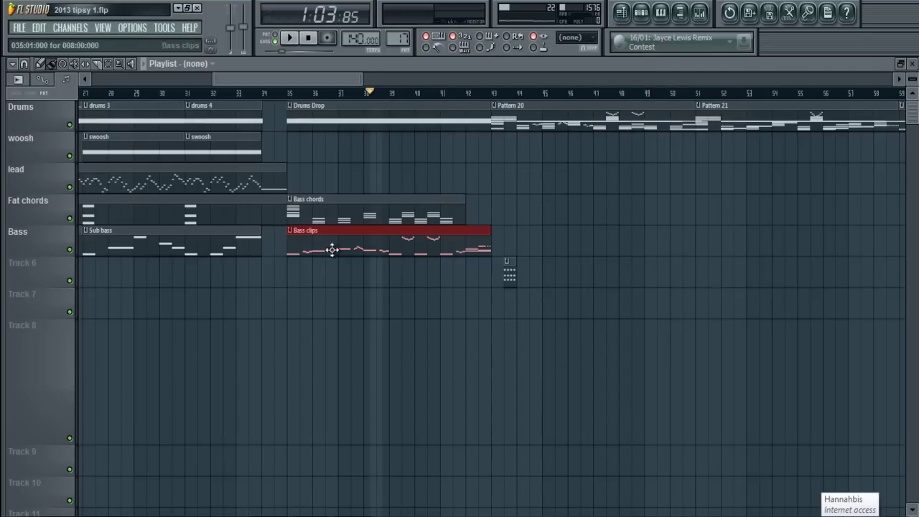
{"action": "double_click", "coordinate": [347, 198]}
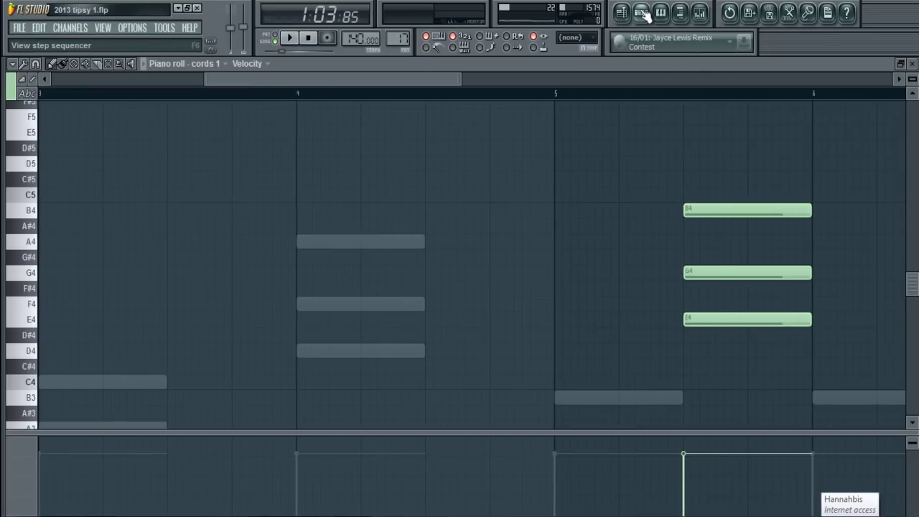
{"action": "left_click", "coordinate": [642, 13]}
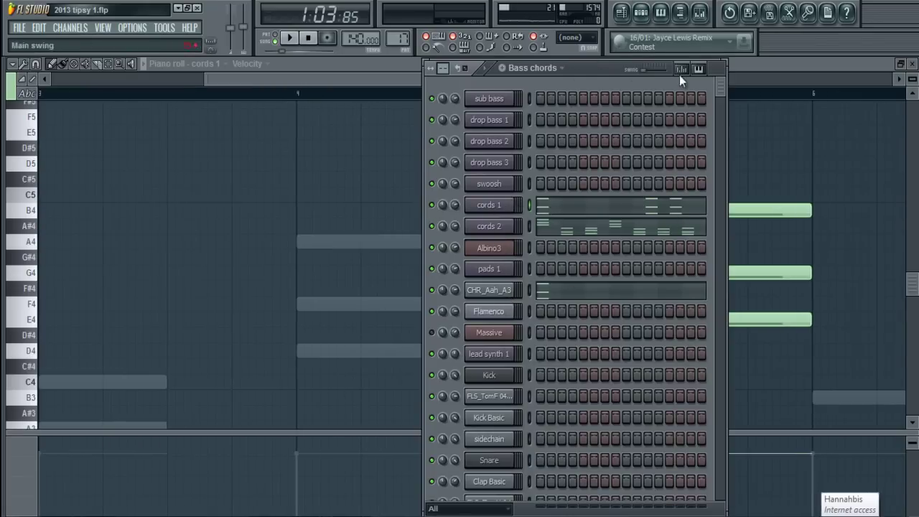
{"action": "left_click", "coordinate": [784, 66]}
{"action": "left_click", "coordinate": [641, 13]}
{"action": "left_click", "coordinate": [734, 72]}
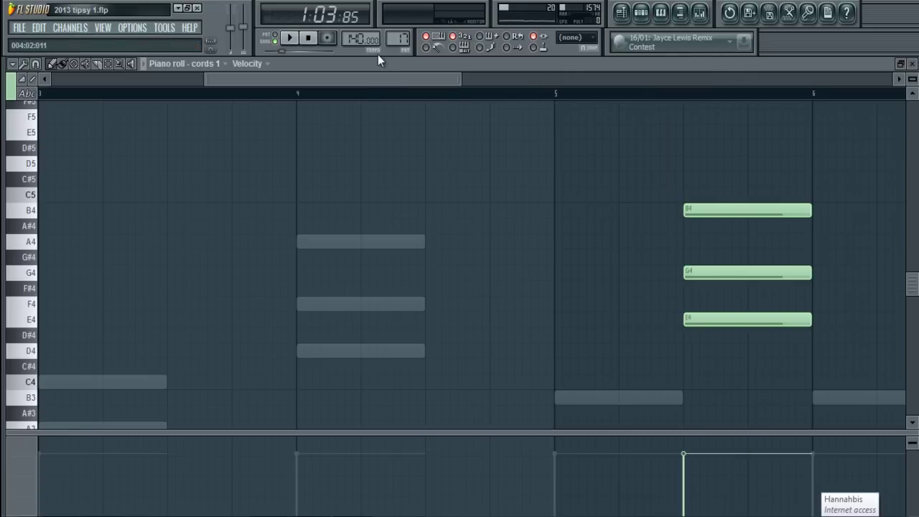
{"action": "left_click", "coordinate": [640, 12]}
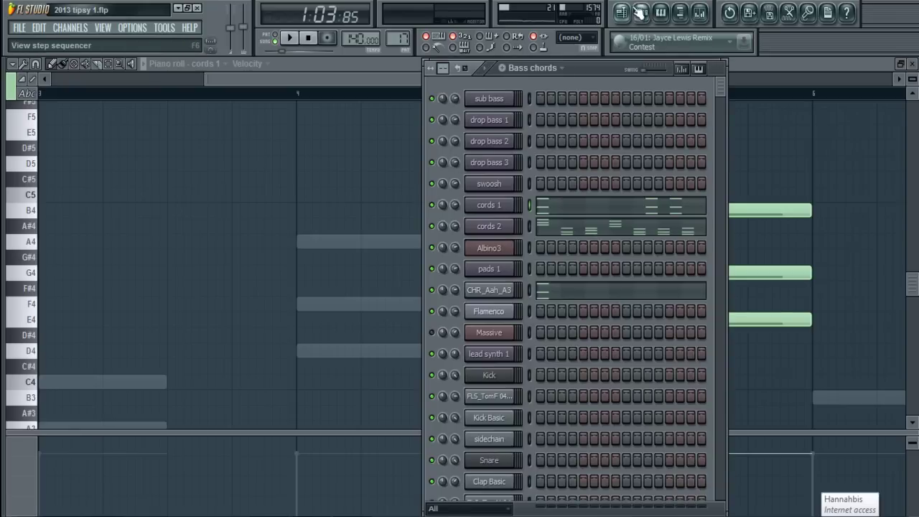
{"action": "left_click", "coordinate": [786, 70]}
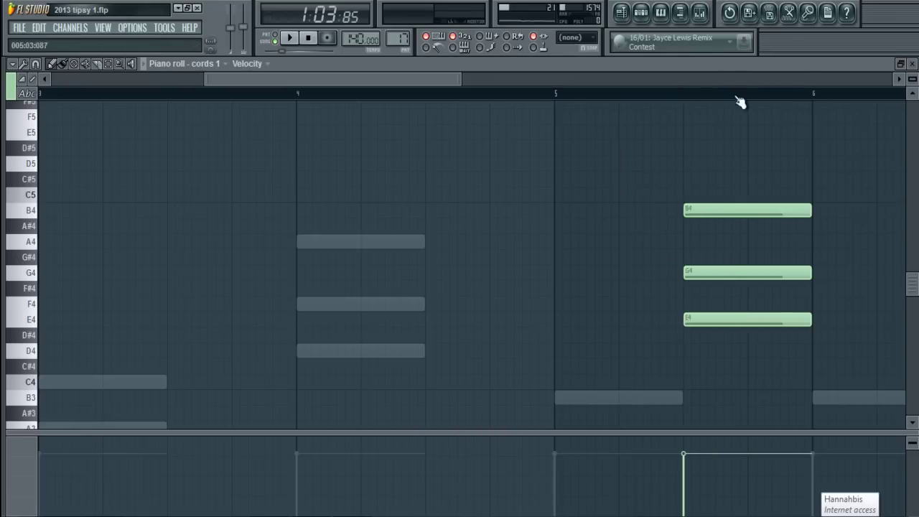
{"action": "left_click", "coordinate": [621, 12]}
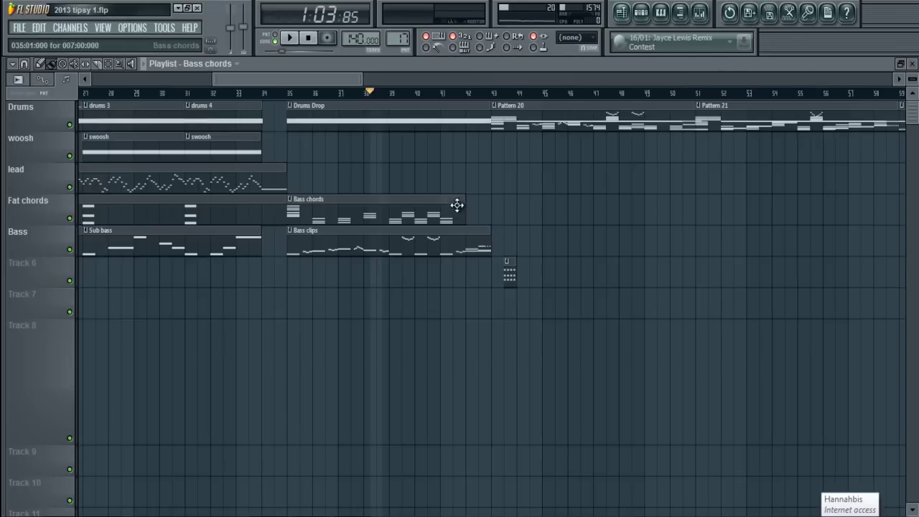
Step: Open the Pattern 20 clip's sub bass notes and check the pattern list before returning to the playlist
{"action": "double_click", "coordinate": [544, 112]}
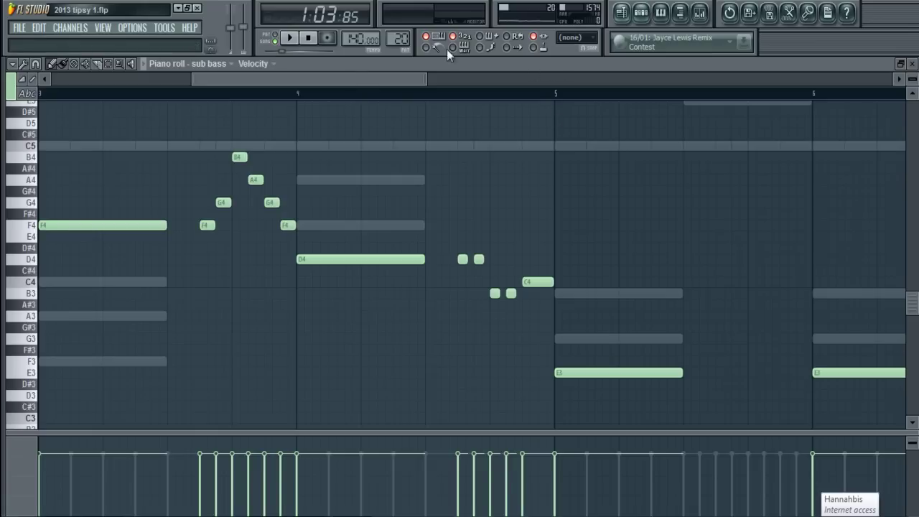
{"action": "left_click", "coordinate": [405, 38]}
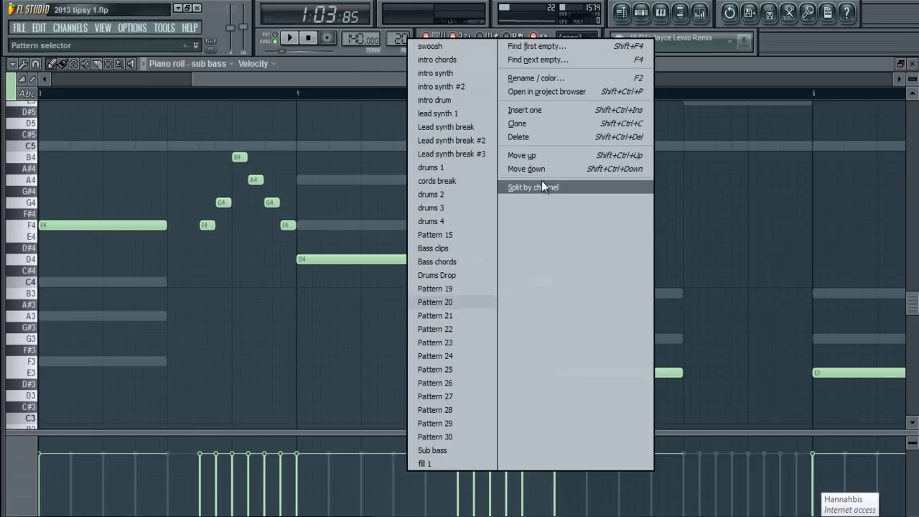
{"action": "left_click", "coordinate": [711, 63]}
{"action": "left_click", "coordinate": [621, 13]}
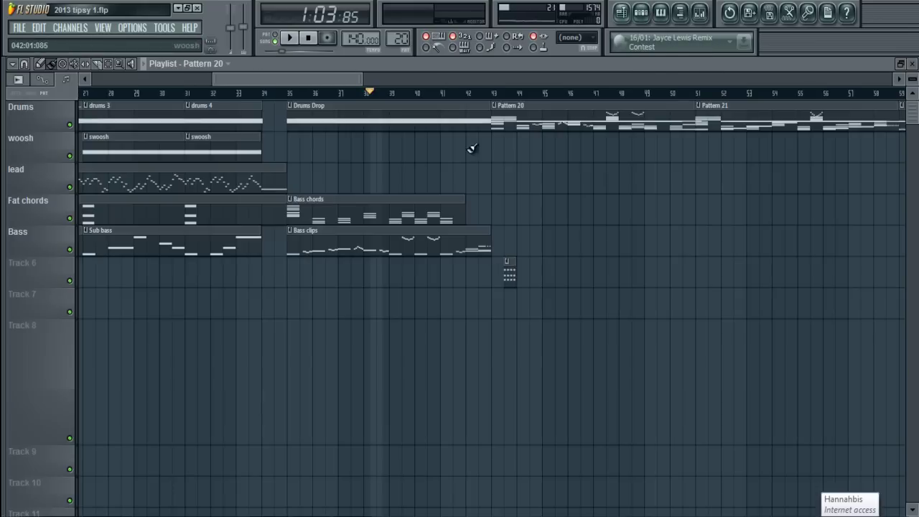
Step: Reopen Pattern 20 and show its channels in the step sequencer
{"action": "double_click", "coordinate": [578, 105]}
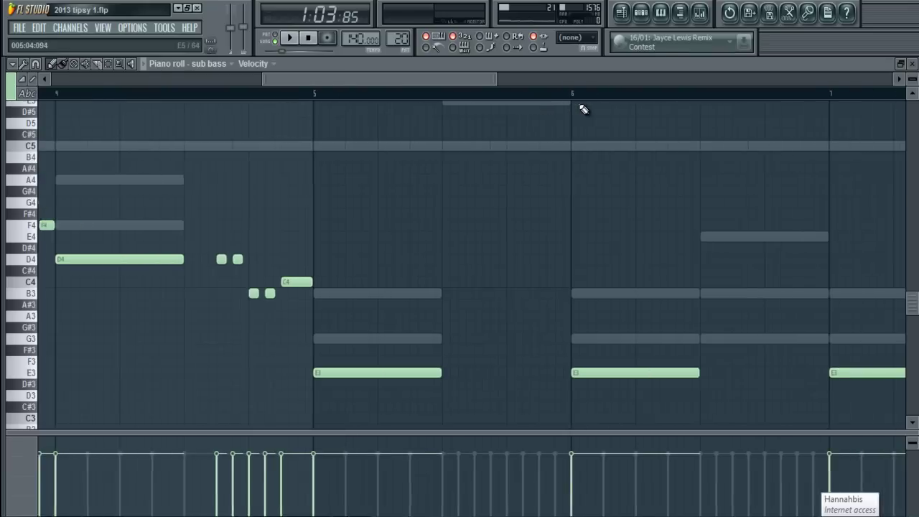
{"action": "left_click", "coordinate": [641, 12]}
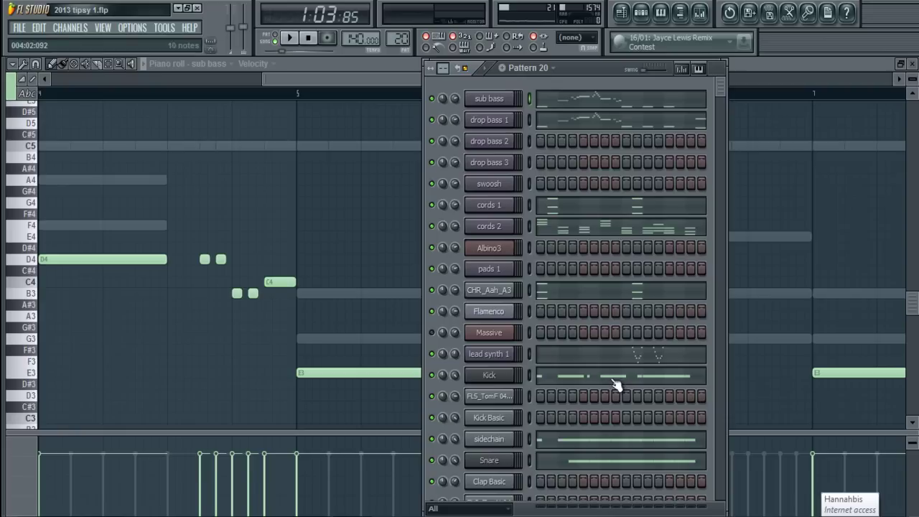
{"action": "scroll", "coordinate": [572, 376], "scroll_direction": "down", "scroll_amount": 3}
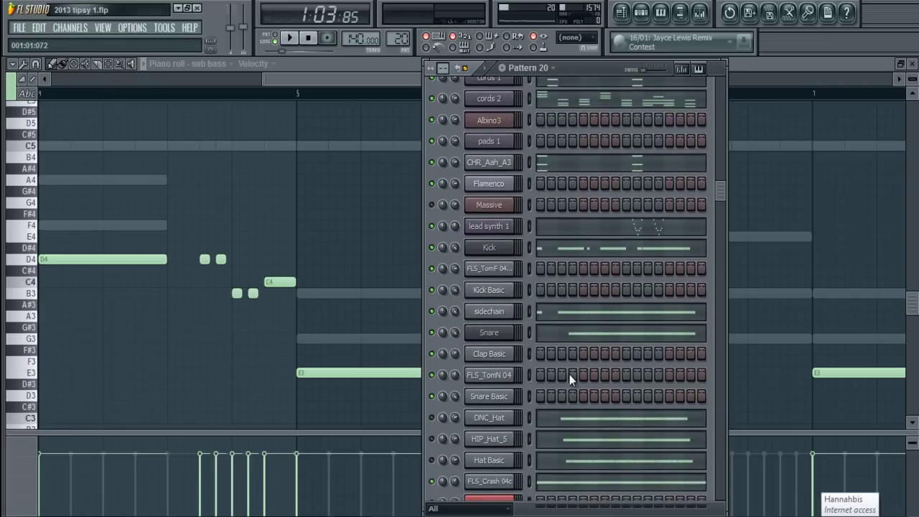
{"action": "scroll", "coordinate": [677, 413], "scroll_direction": "up", "scroll_amount": 3}
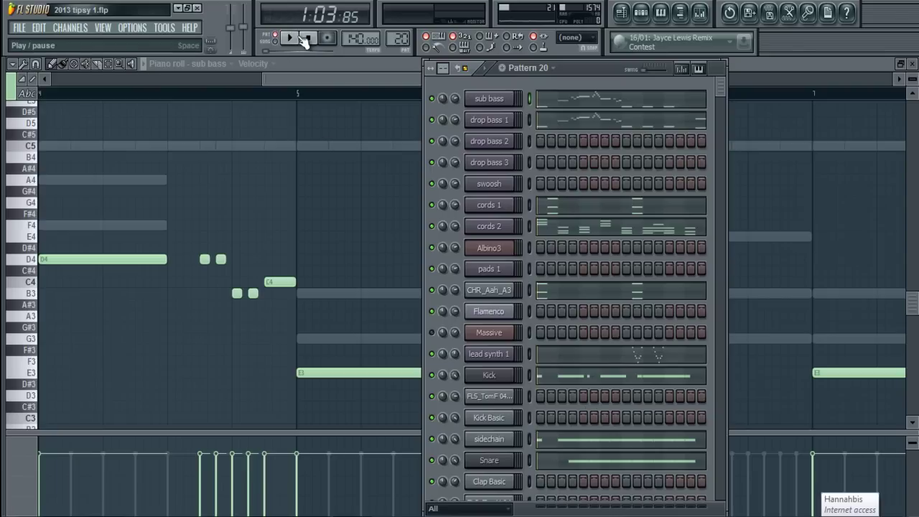
Step: Back in the Playlist, set the song position to bar 35 and play the arrangement
{"action": "left_click", "coordinate": [621, 13]}
{"action": "left_click", "coordinate": [290, 92]}
{"action": "left_click", "coordinate": [293, 39]}
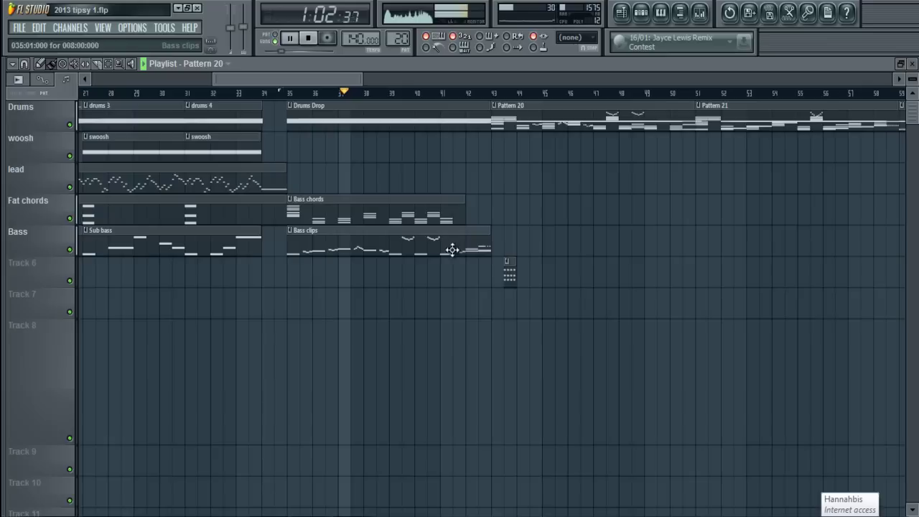
{"action": "scroll", "coordinate": [466, 251], "scroll_direction": "down", "scroll_amount": 5}
{"action": "scroll", "coordinate": [441, 231], "scroll_direction": "up", "scroll_amount": 5}
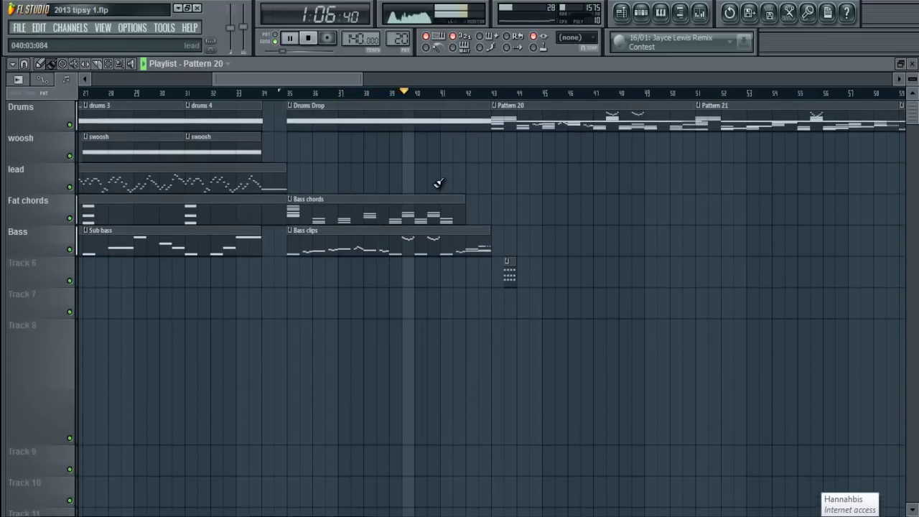
{"action": "scroll", "coordinate": [437, 164], "scroll_direction": "down", "scroll_amount": 3}
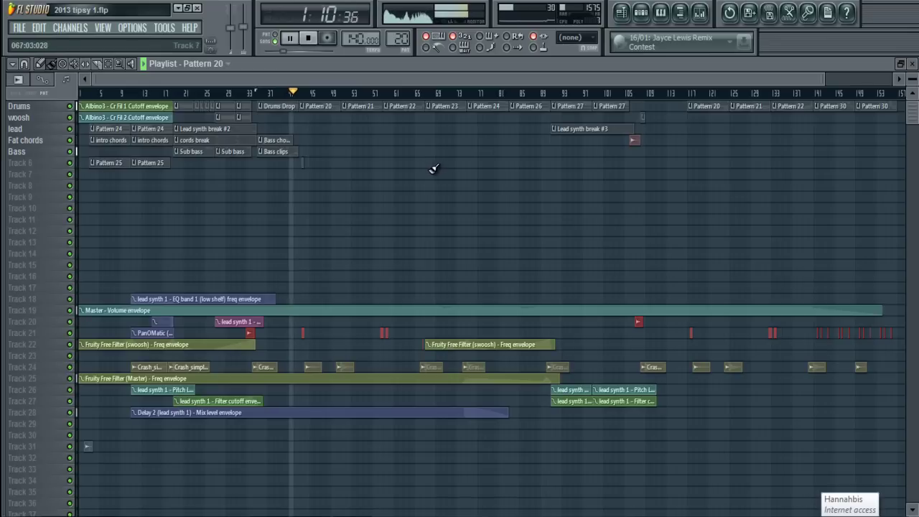
Step: Stop playback so the song position returns to the bar 35 drop
{"action": "left_click", "coordinate": [310, 38]}
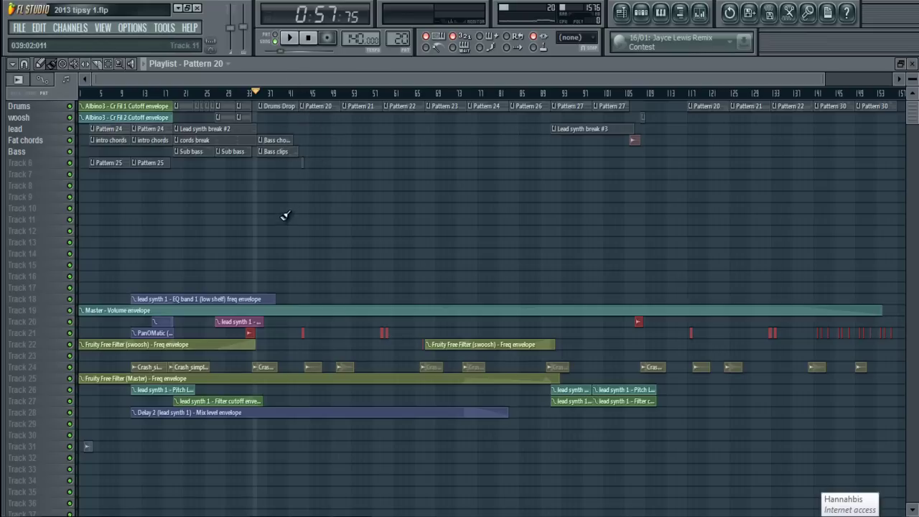
{"action": "left_click", "coordinate": [690, 516]}
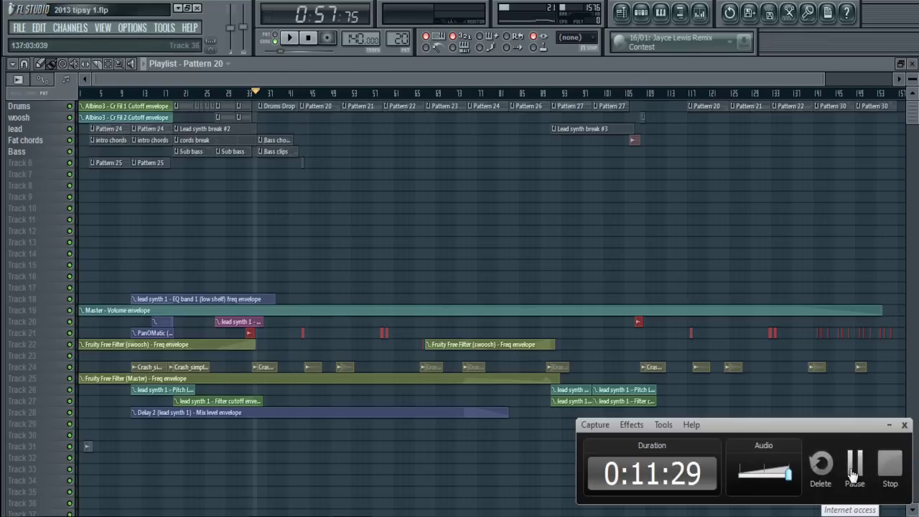